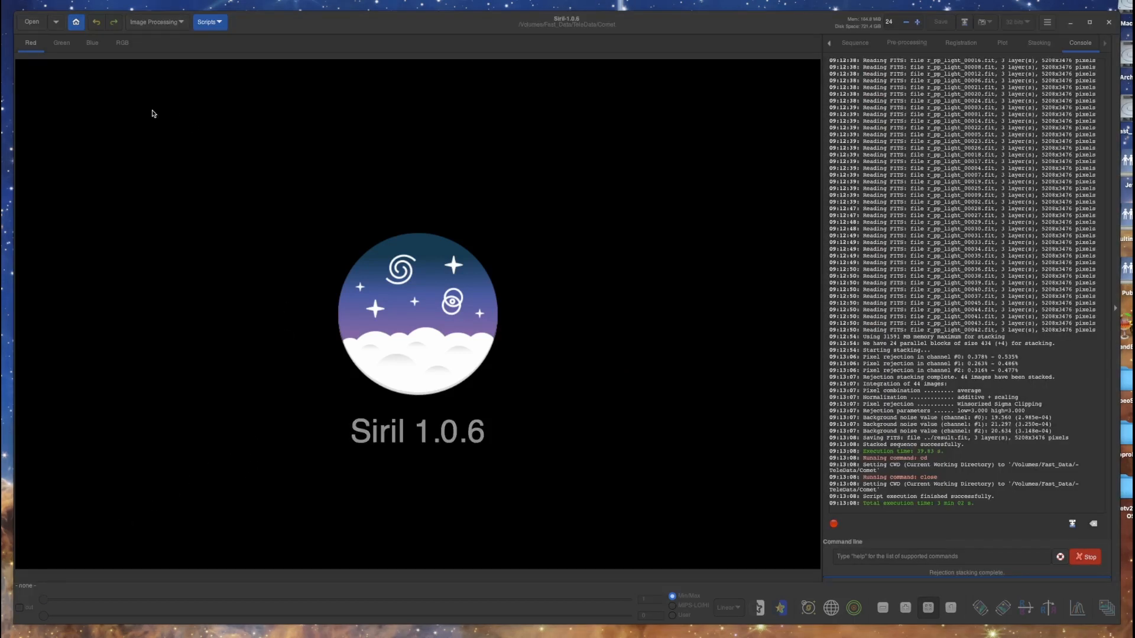
Step: Open the stacked image result.fit from the Comet folder and set its display mode to AutoStretch
click(31, 24)
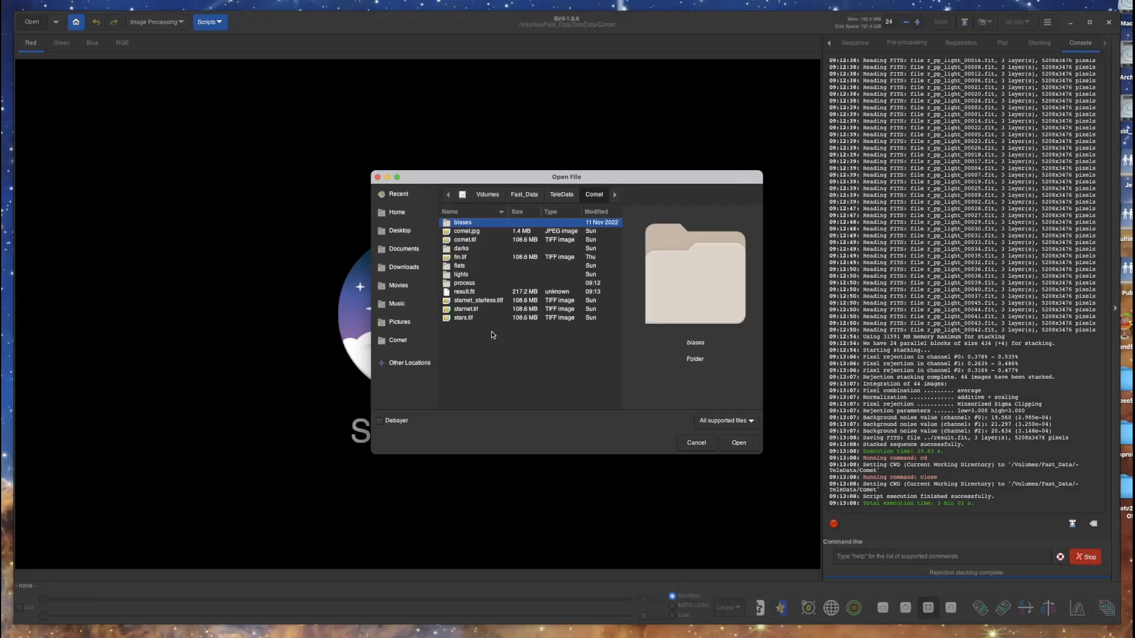
click(472, 292)
double_click(472, 292)
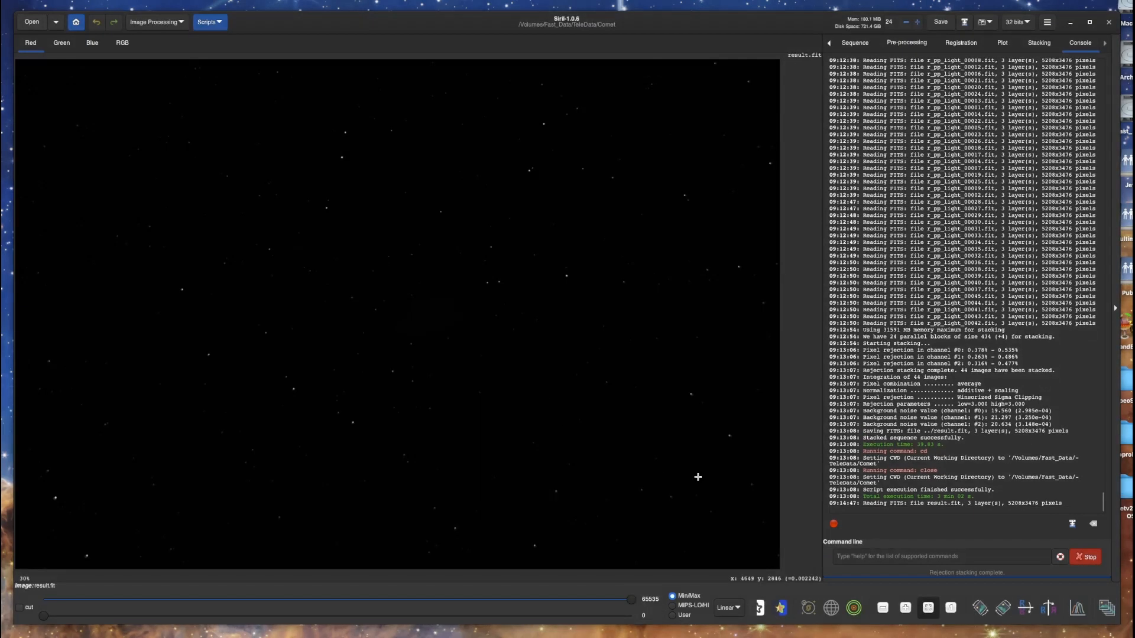
click(733, 611)
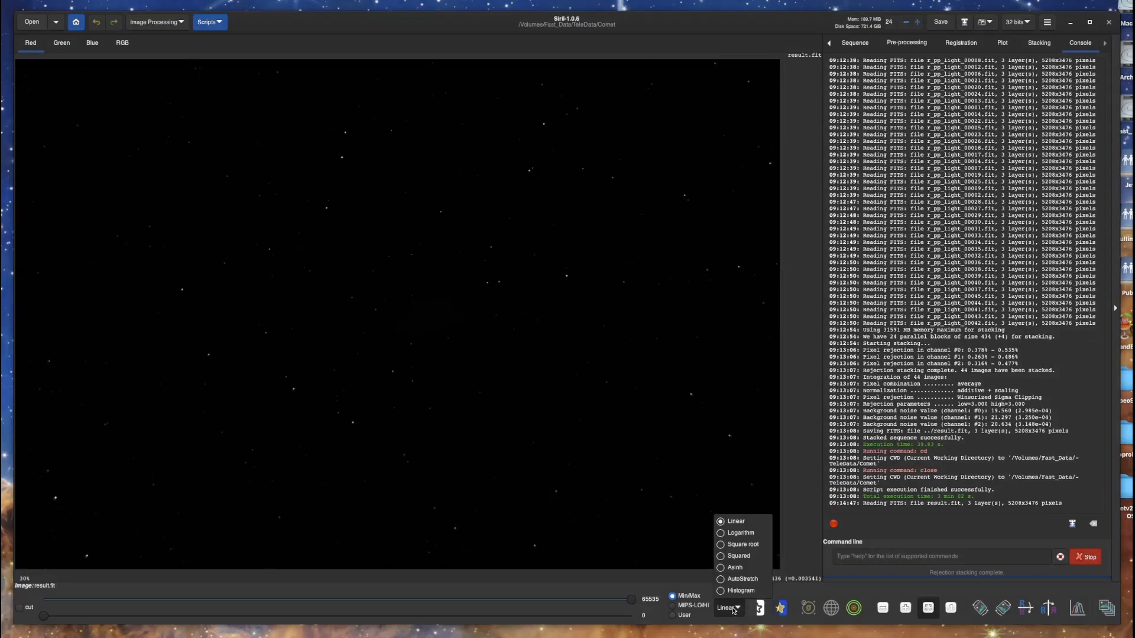
click(732, 580)
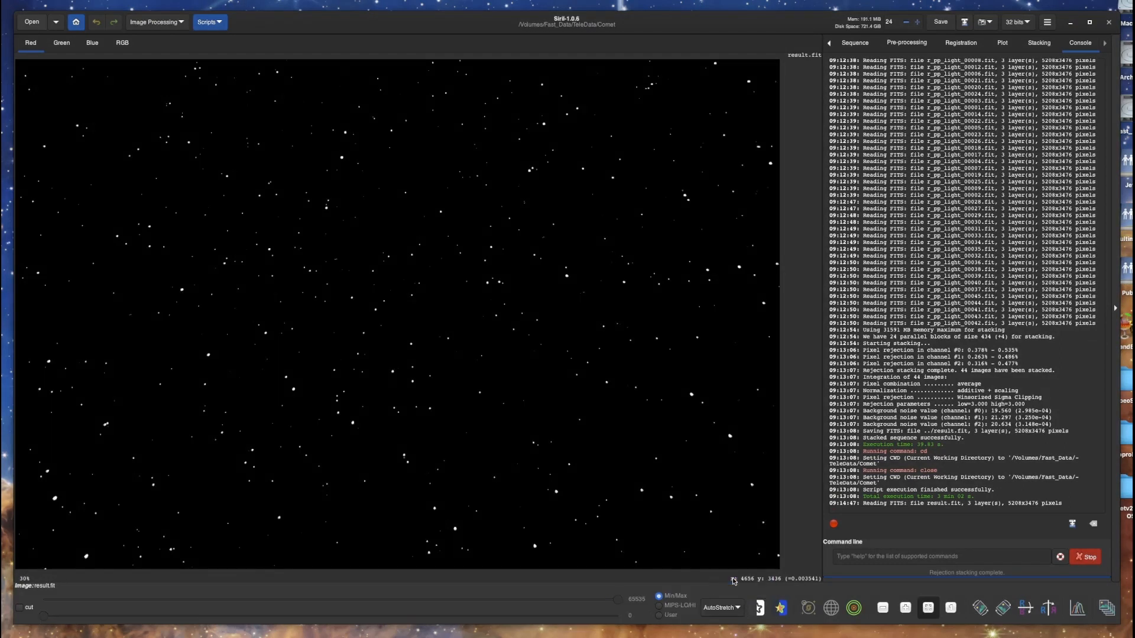
Step: Compare the RGB, blue and green channel views of the stretched image
click(122, 43)
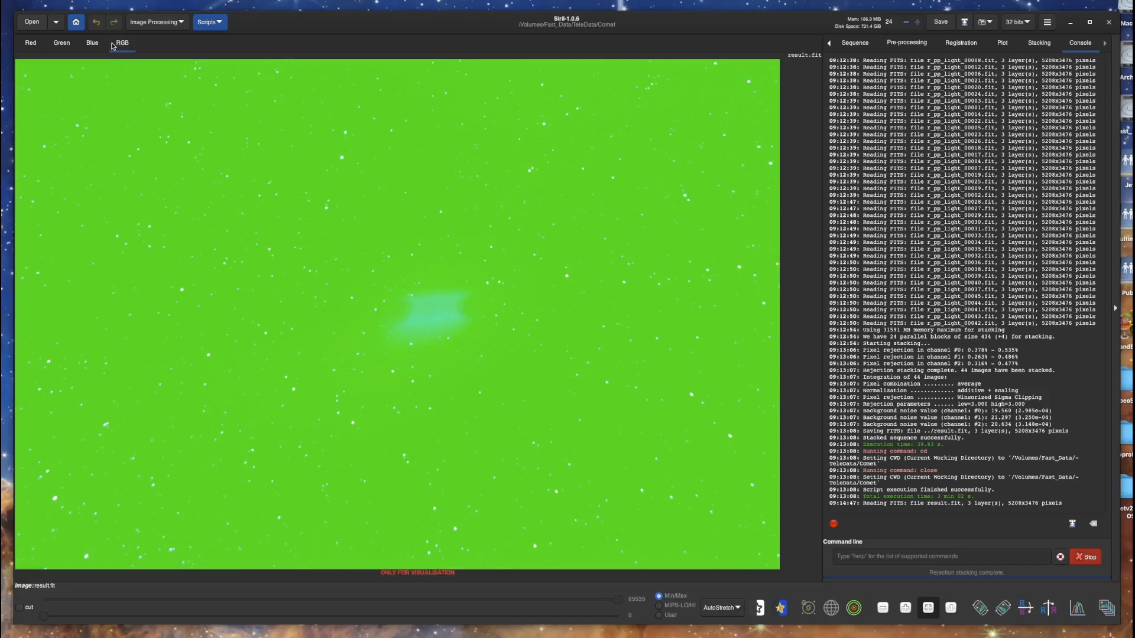
click(93, 45)
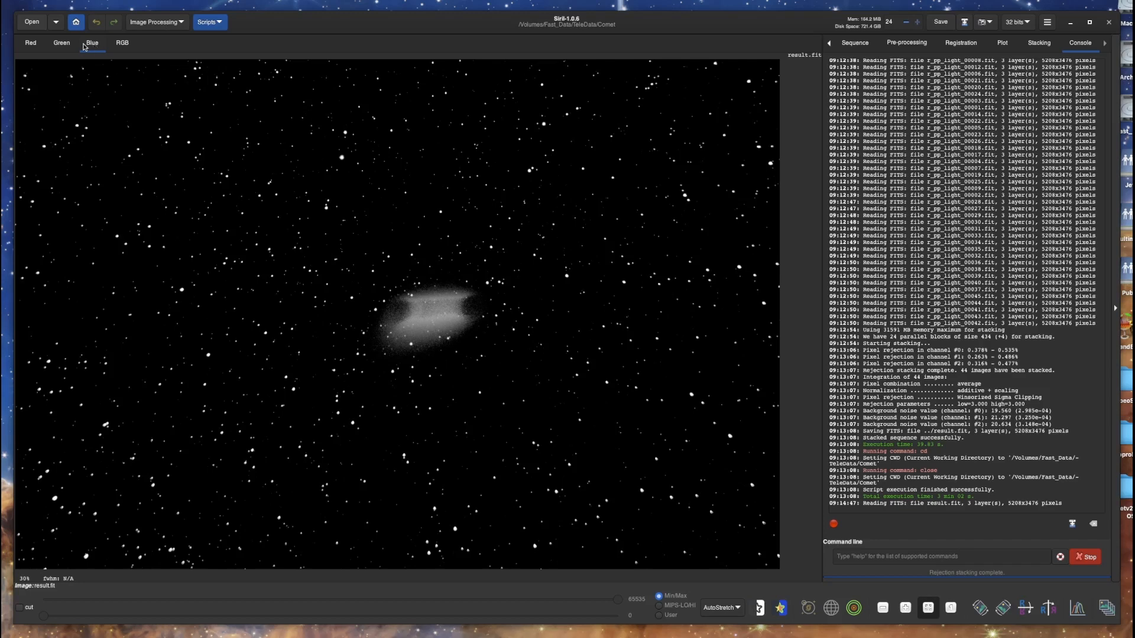
click(61, 44)
click(121, 43)
Step: Set the display mode to Histogram and show the image in the RGB view
click(721, 608)
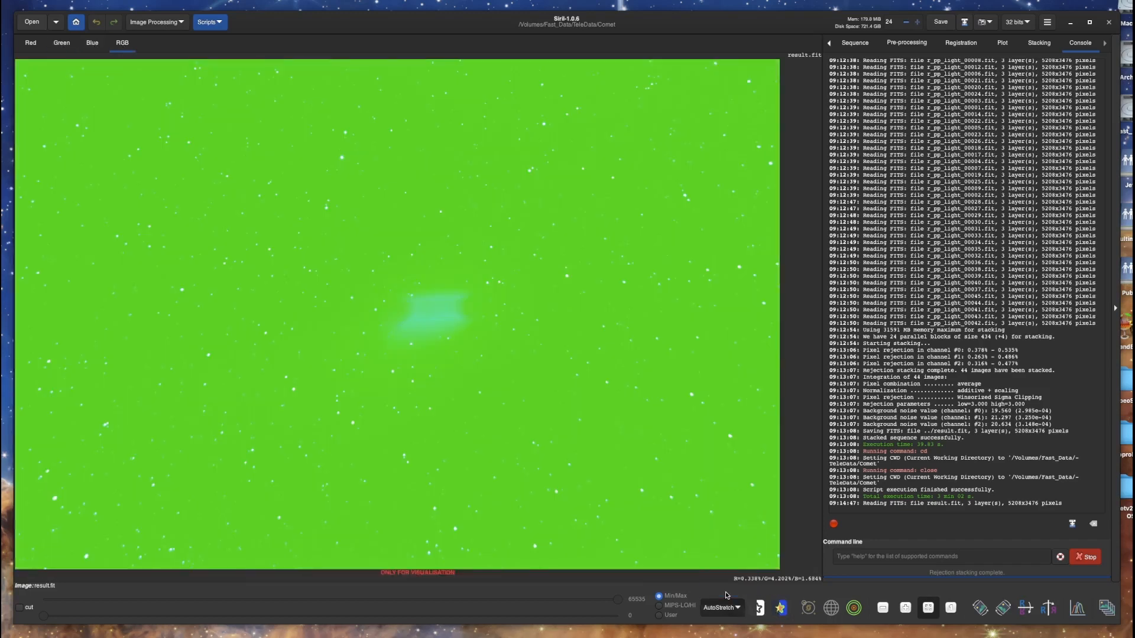
click(722, 601)
click(37, 44)
click(122, 44)
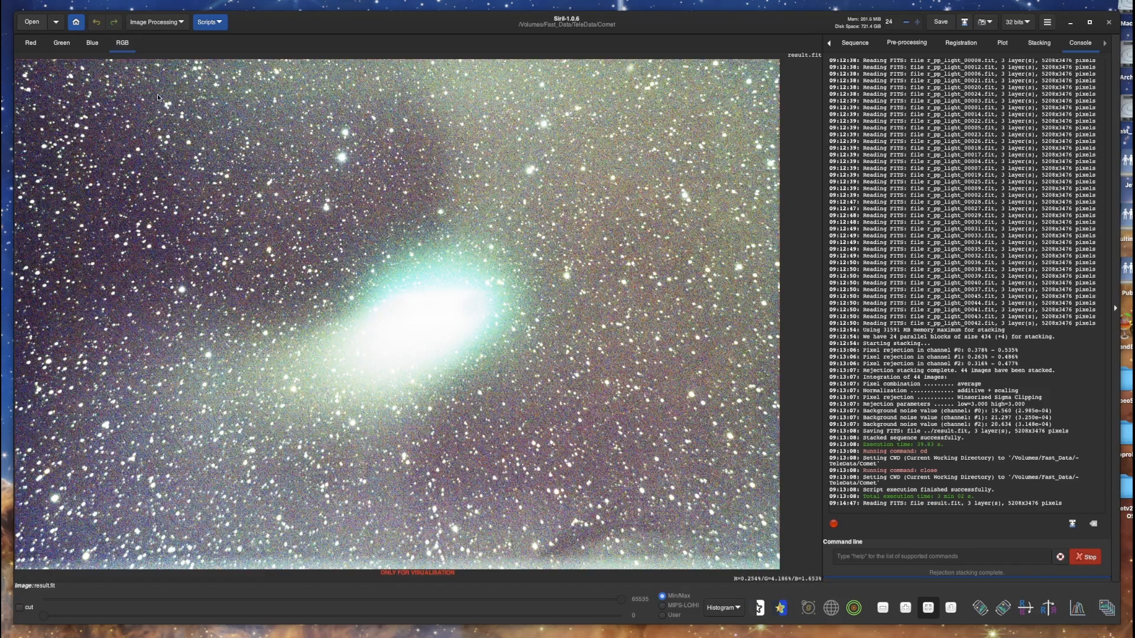
Step: Generate background samples at 20 per line, compute the background with RBF interpolation and Subtraction correction, and apply the extraction
click(152, 24)
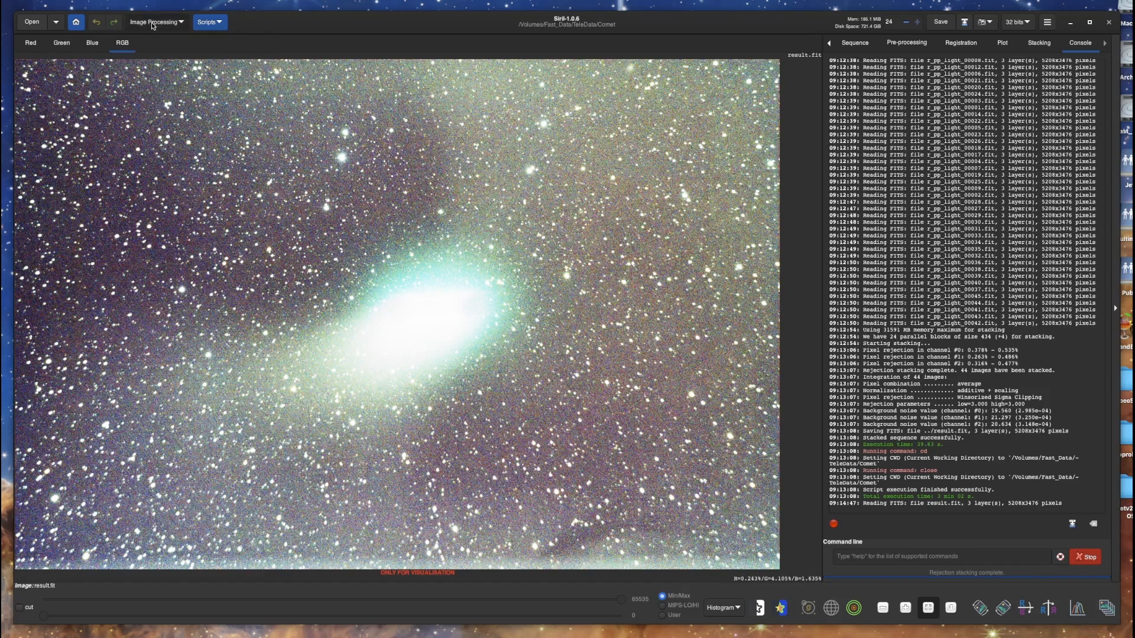
click(121, 281)
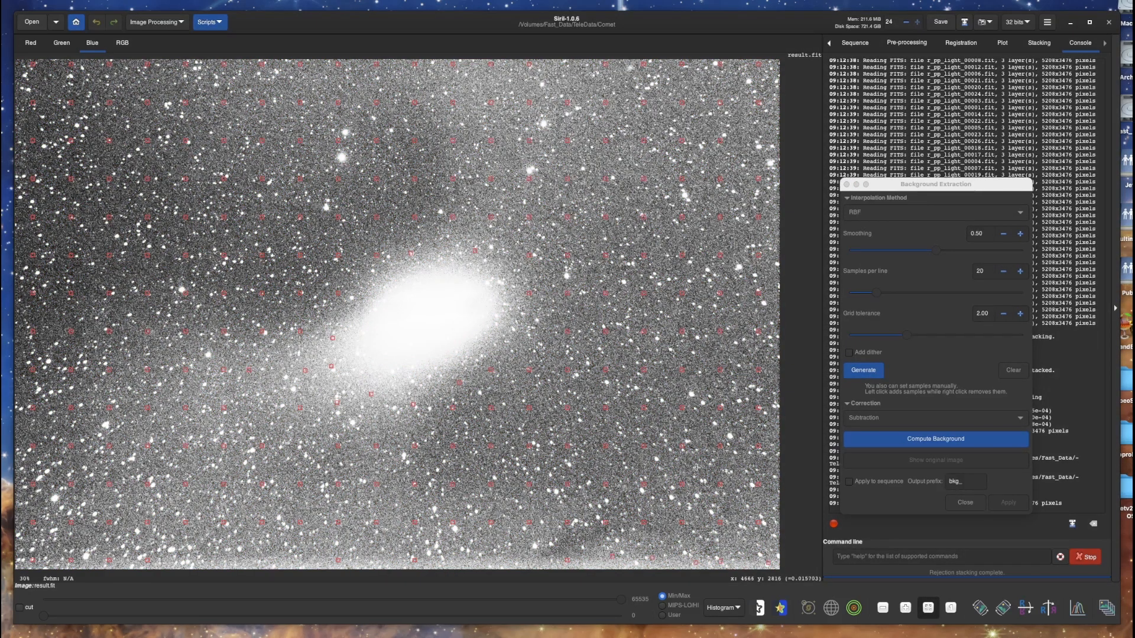
click(937, 440)
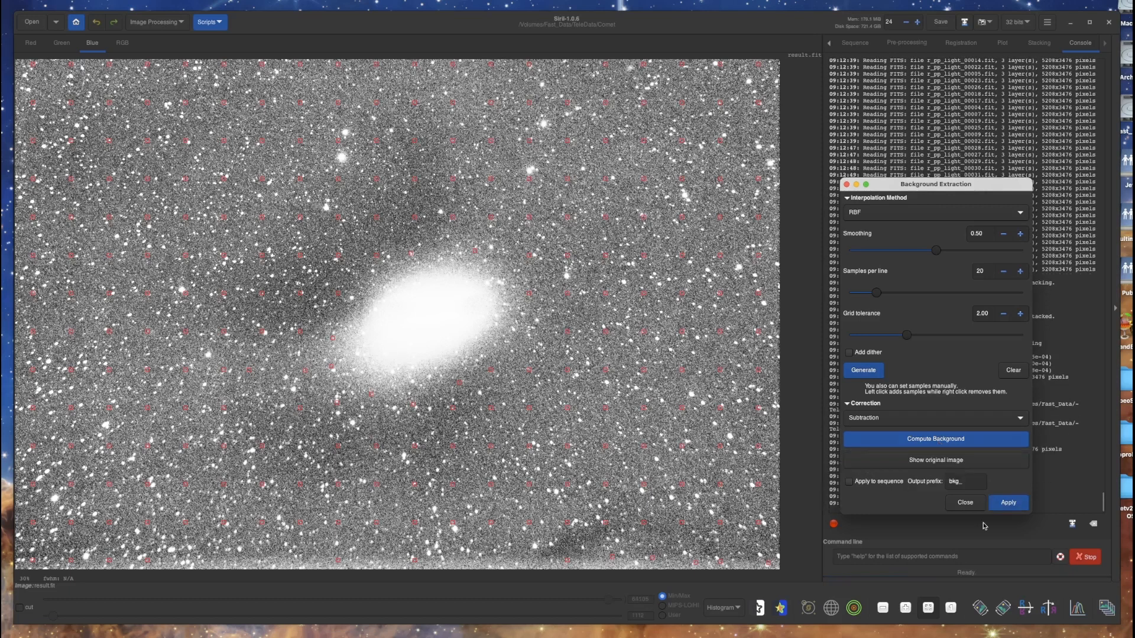
click(1008, 502)
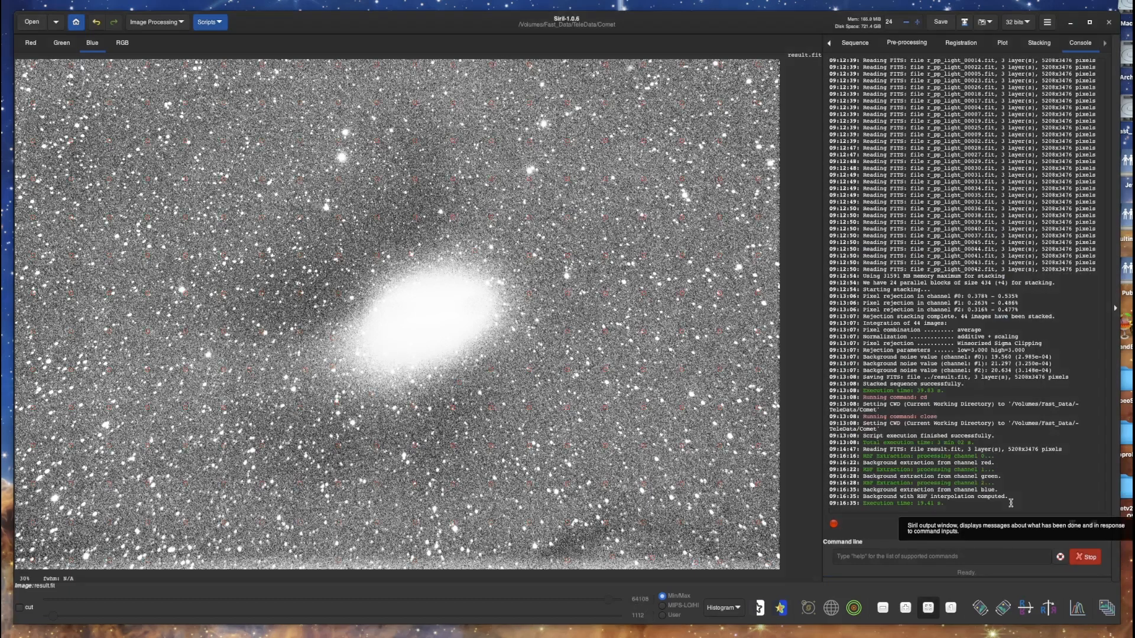
Step: Set the display mode to AutoStretch and view the background-extracted image in RGB
click(724, 607)
click(726, 582)
click(122, 44)
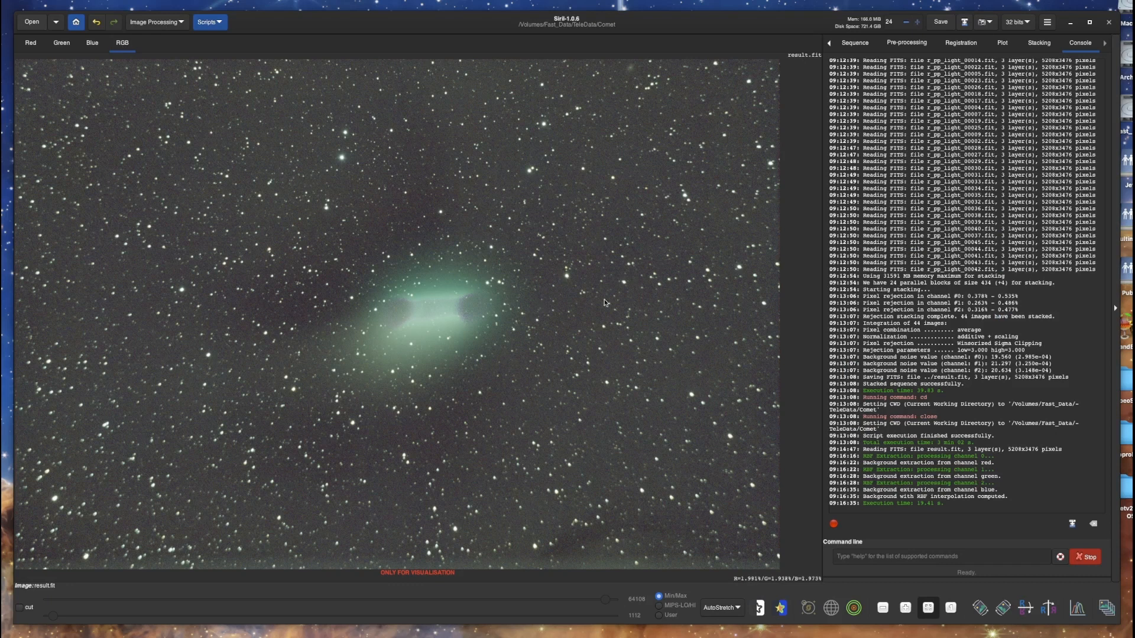
double_click(1126, 130)
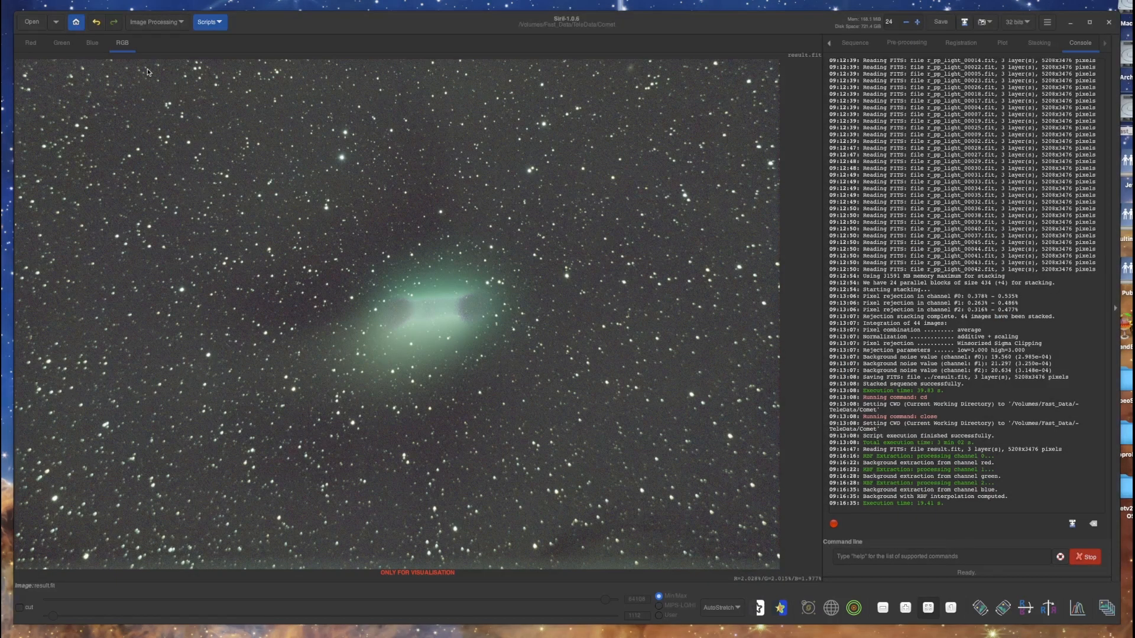
Step: Apply Photometric Color Calibration using right ascension 4 h 45 m, declination 20° 31′ and the NOMAD catalogue, and close the dialog
click(157, 24)
click(156, 22)
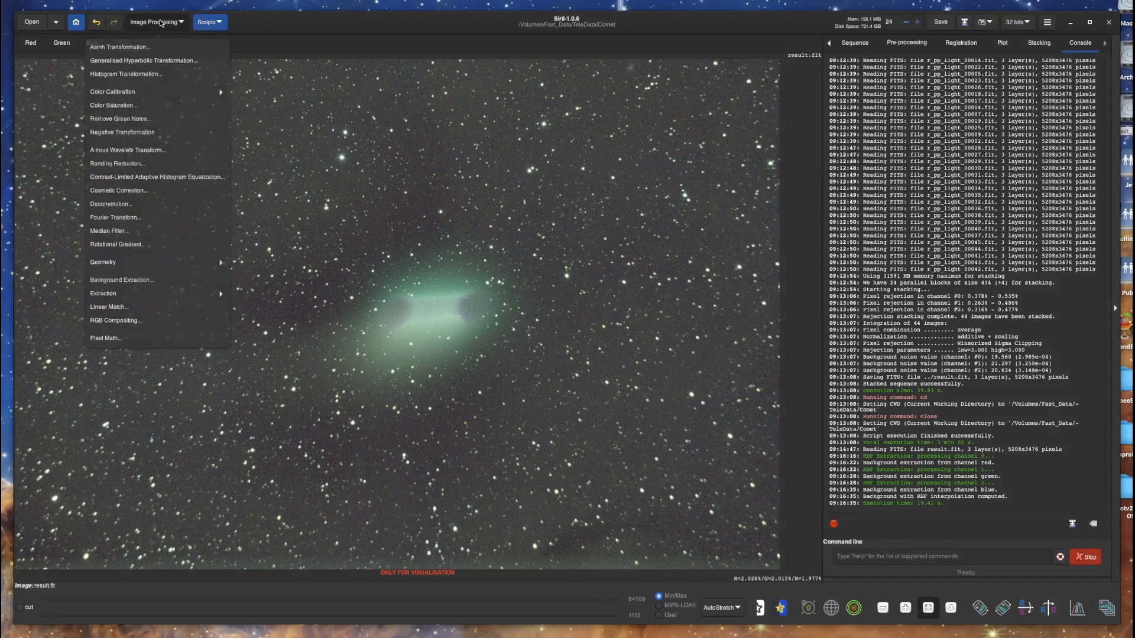
click(144, 94)
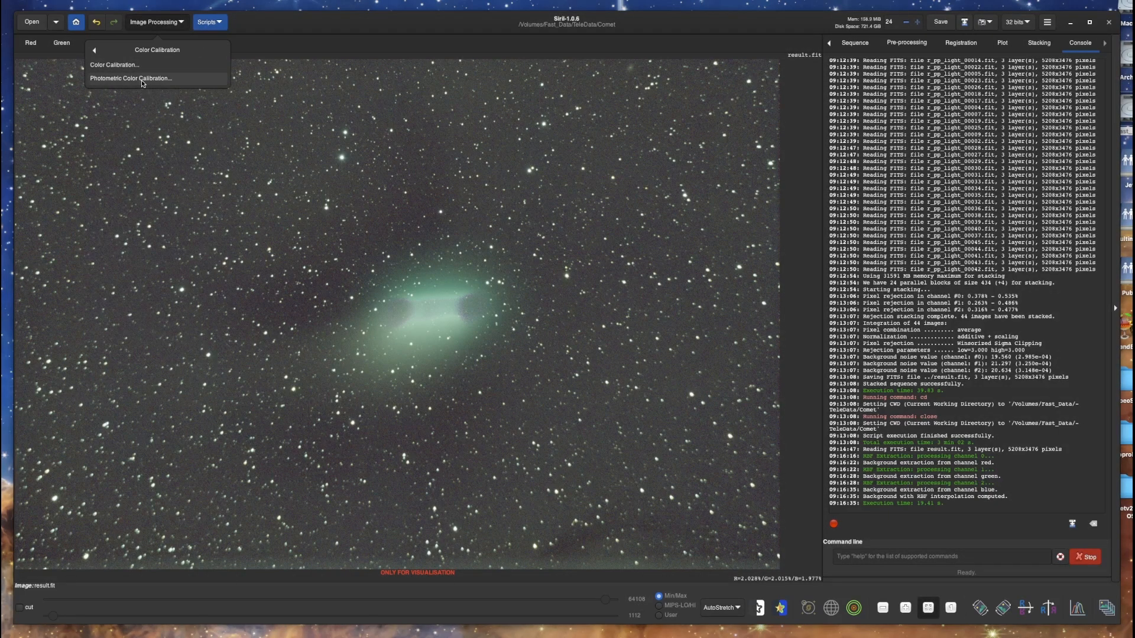
click(141, 79)
drag(29, 134, 318, 113)
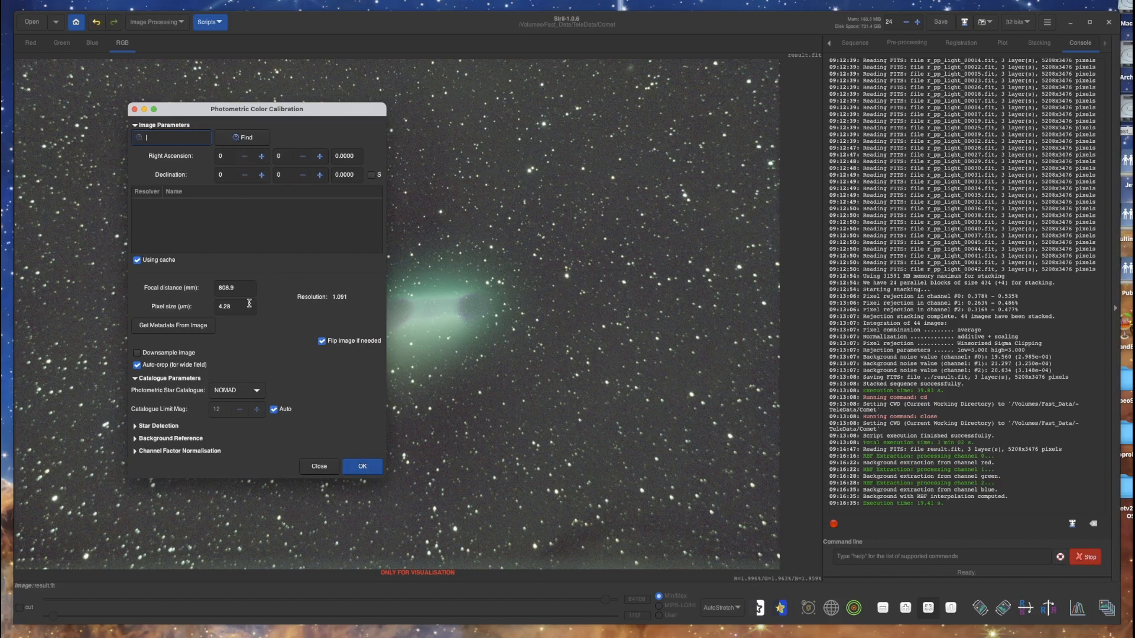
click(175, 327)
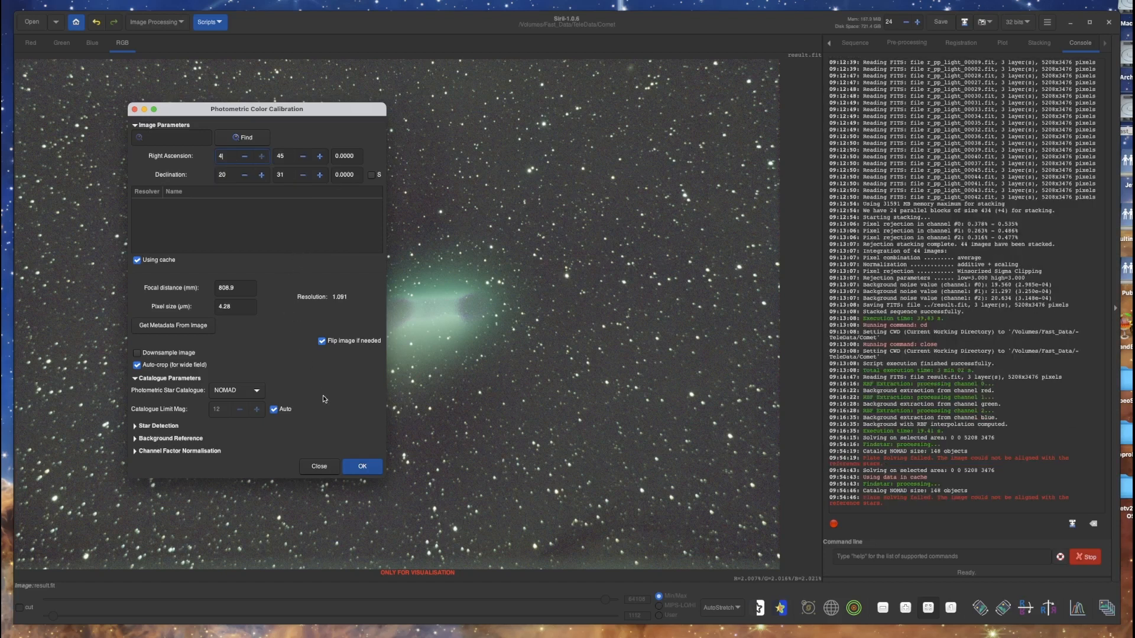
click(362, 467)
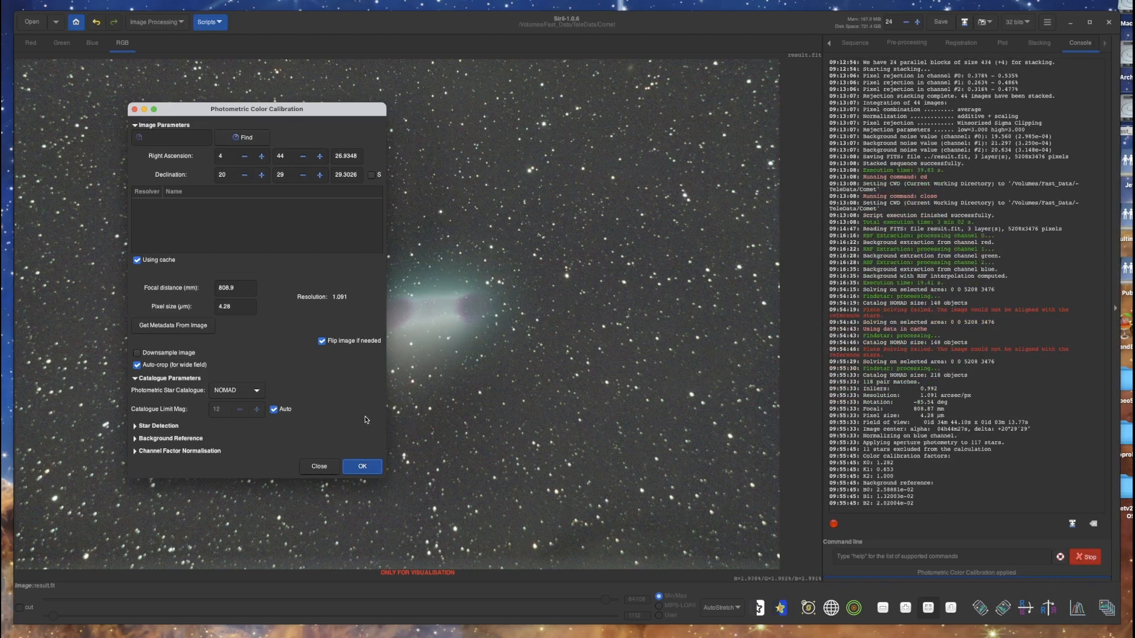
click(322, 467)
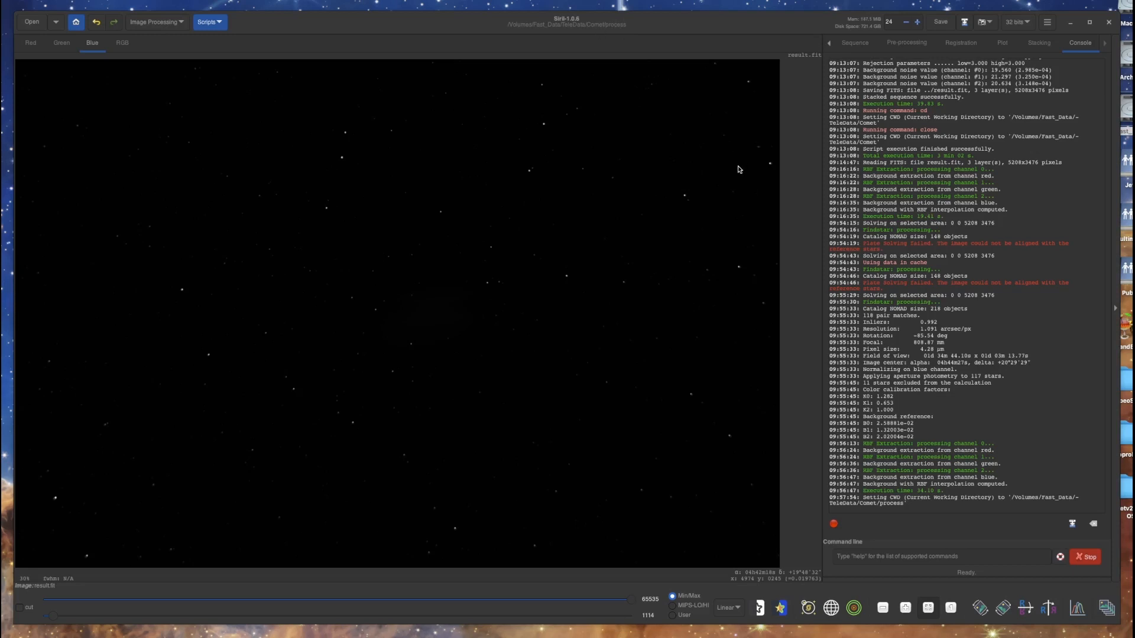
Step: Search the process folder for sequences and load pp_light_.seq
click(859, 46)
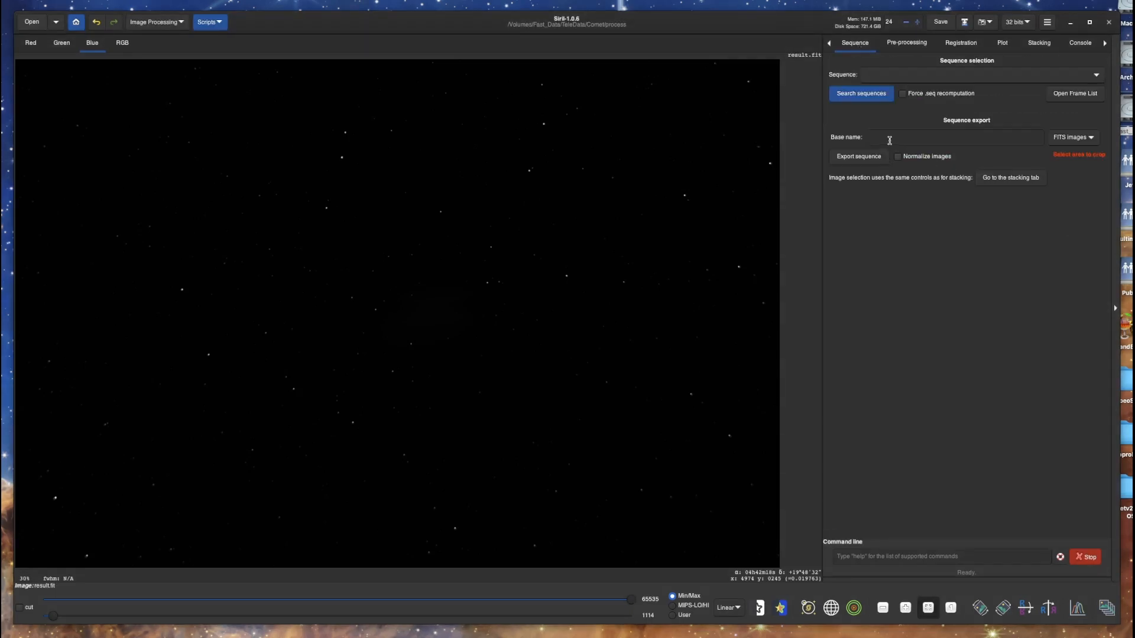
click(883, 95)
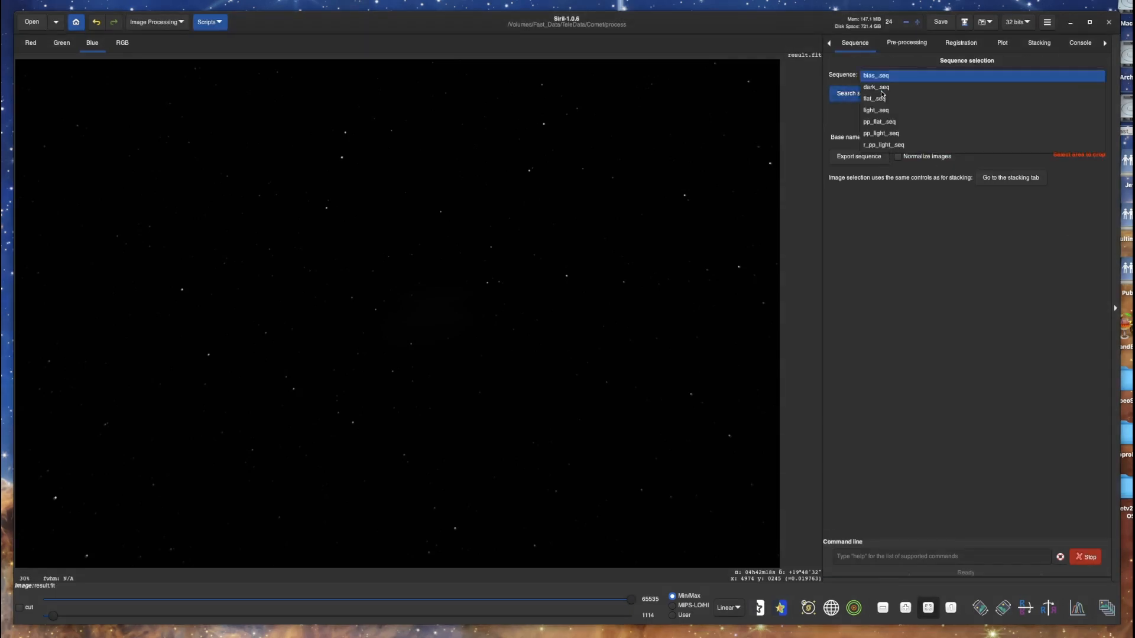
click(881, 134)
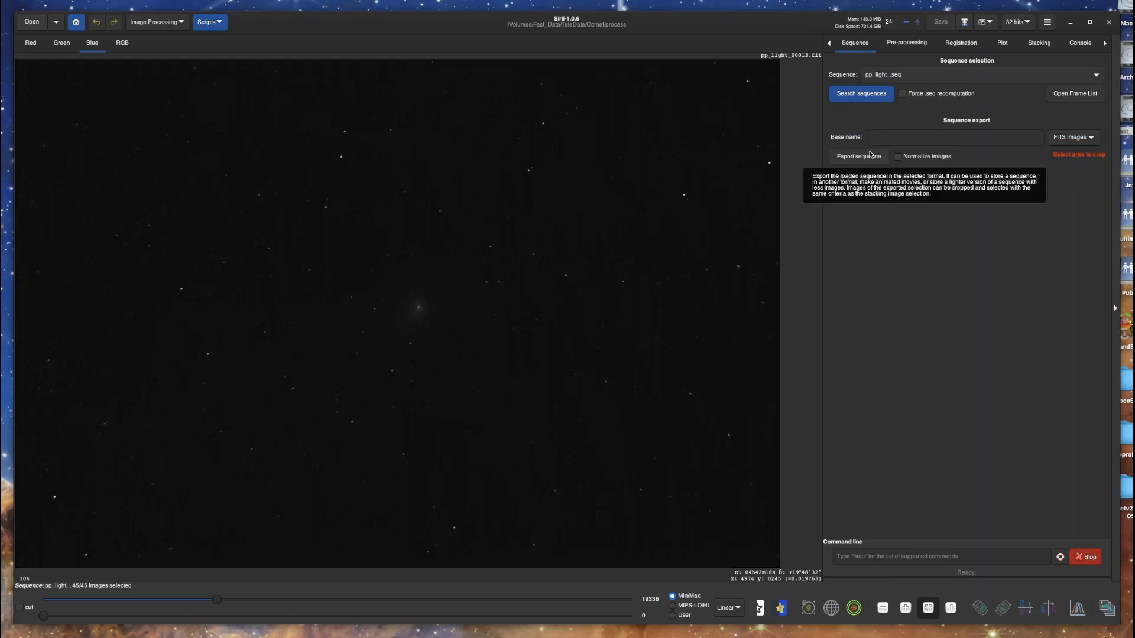
Step: Choose Comet/Asteroid Registration as the registration method for the loaded sequence
click(908, 45)
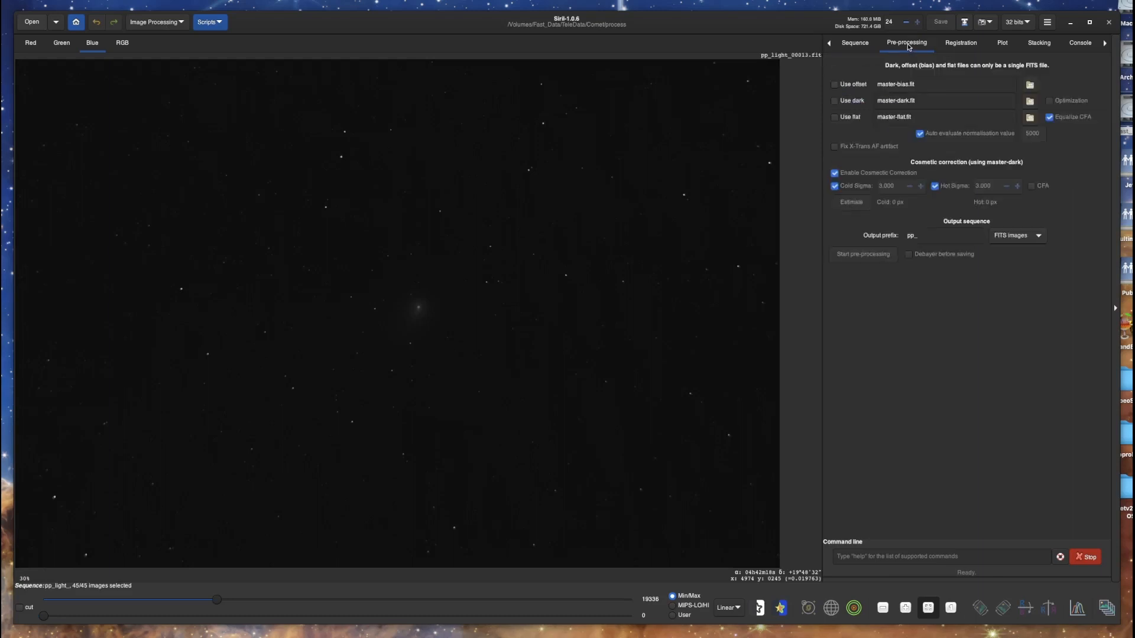
click(961, 46)
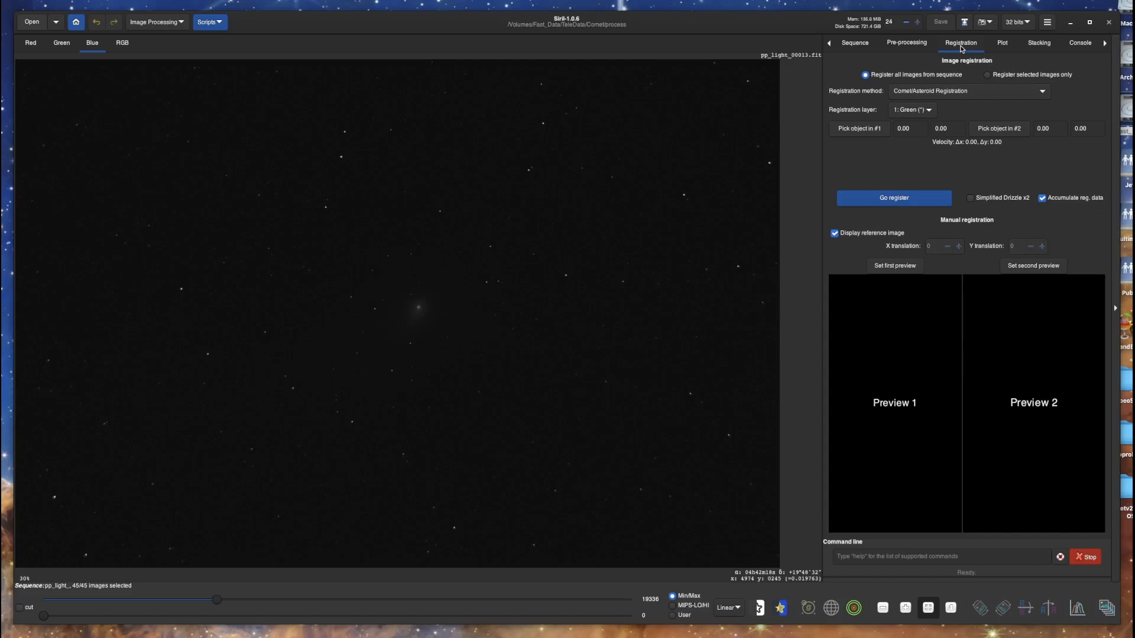
click(915, 94)
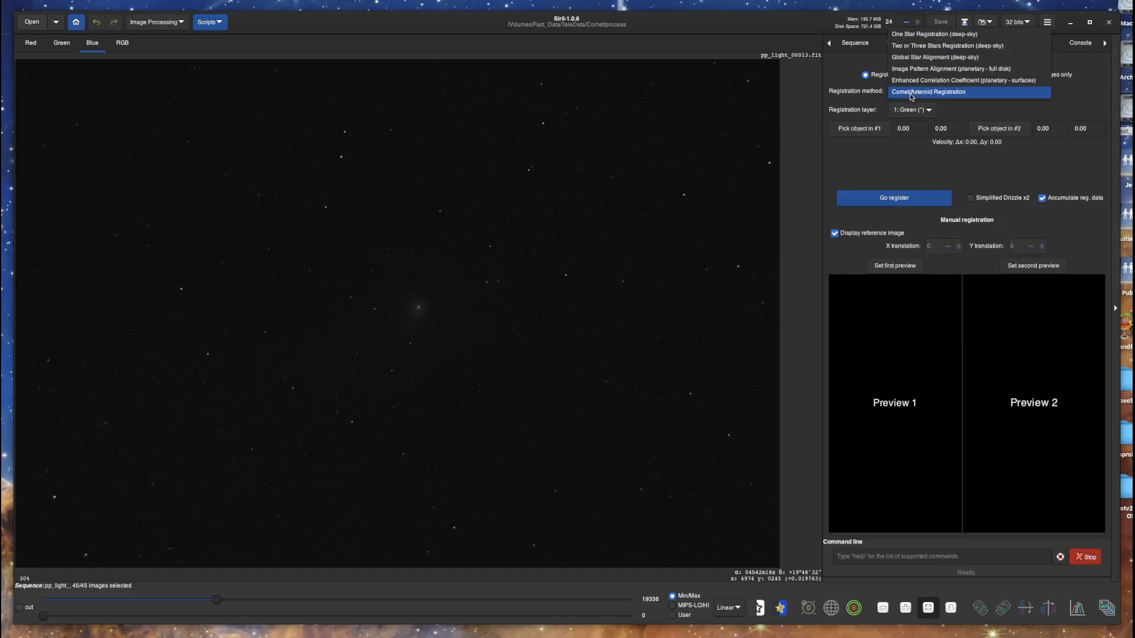
click(916, 93)
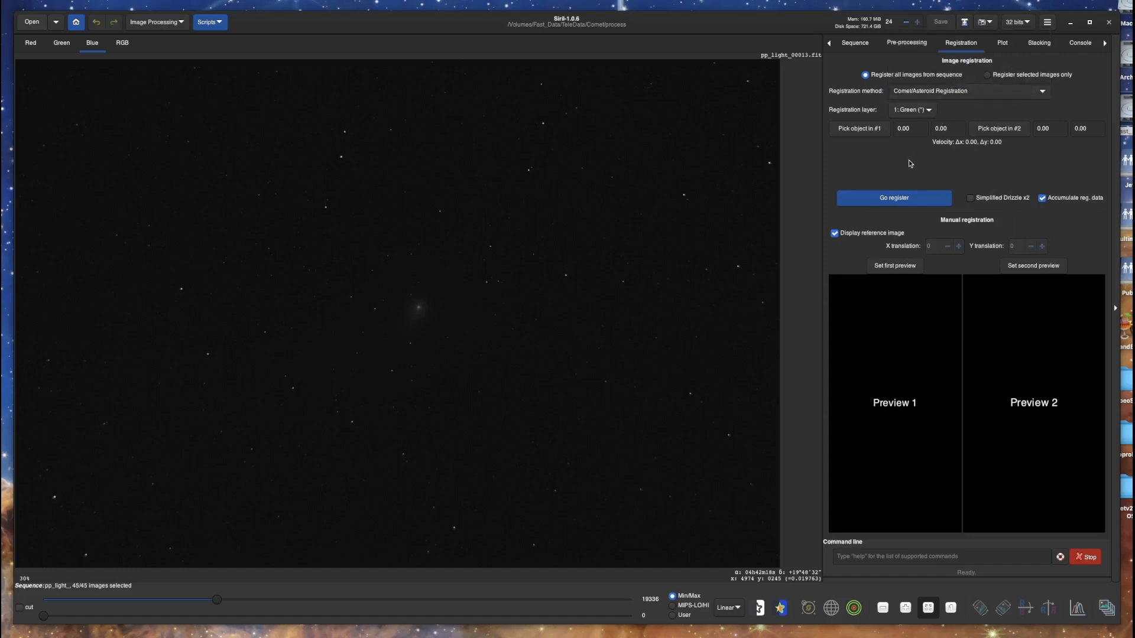
Step: Load pp_light_00001.fit from the sequence's frame list and close the list
click(853, 46)
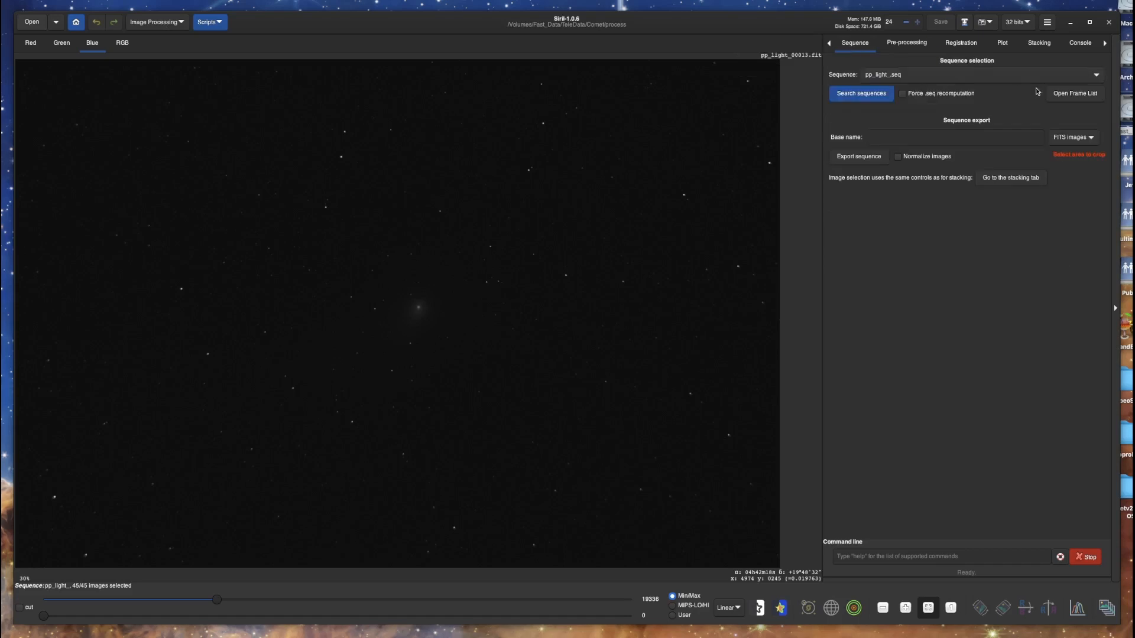
click(1073, 95)
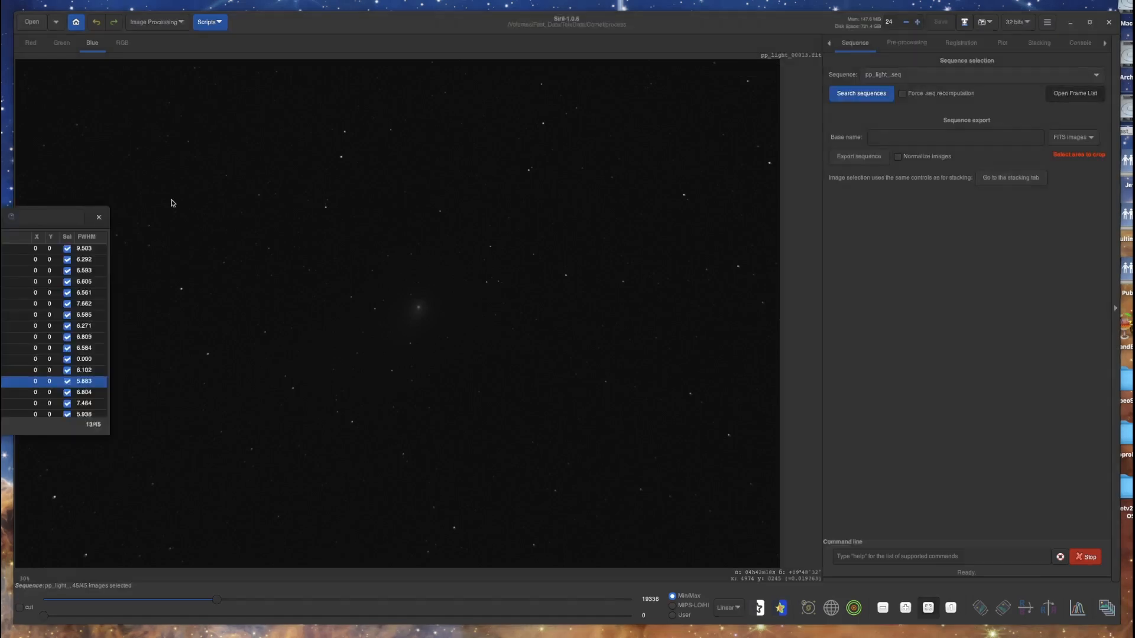
drag(90, 217, 928, 208)
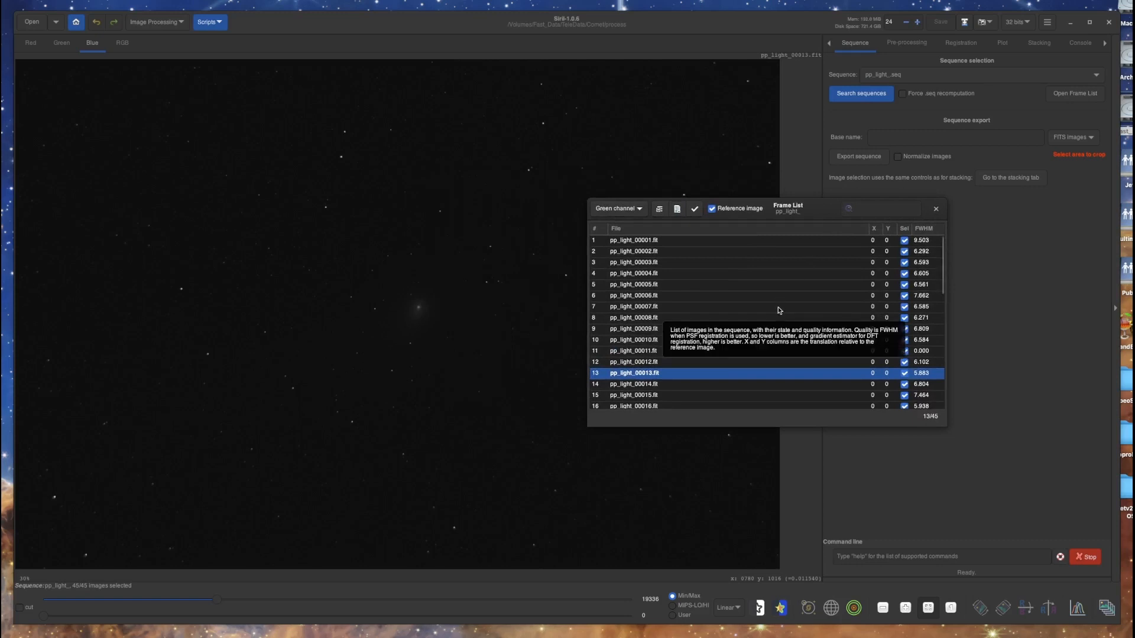
click(645, 241)
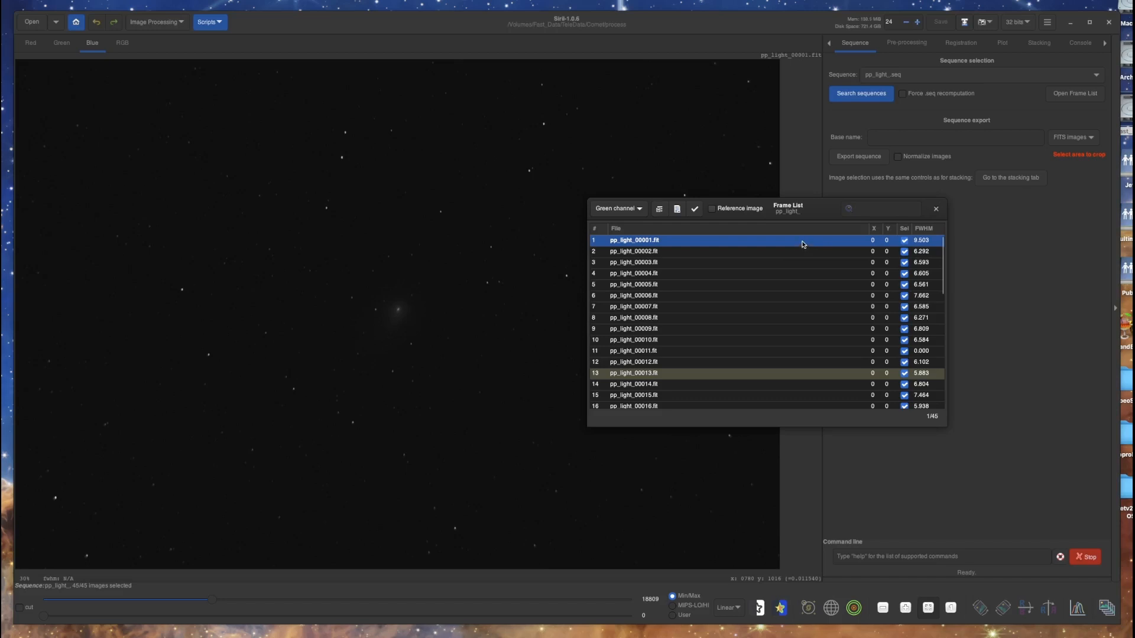
click(937, 209)
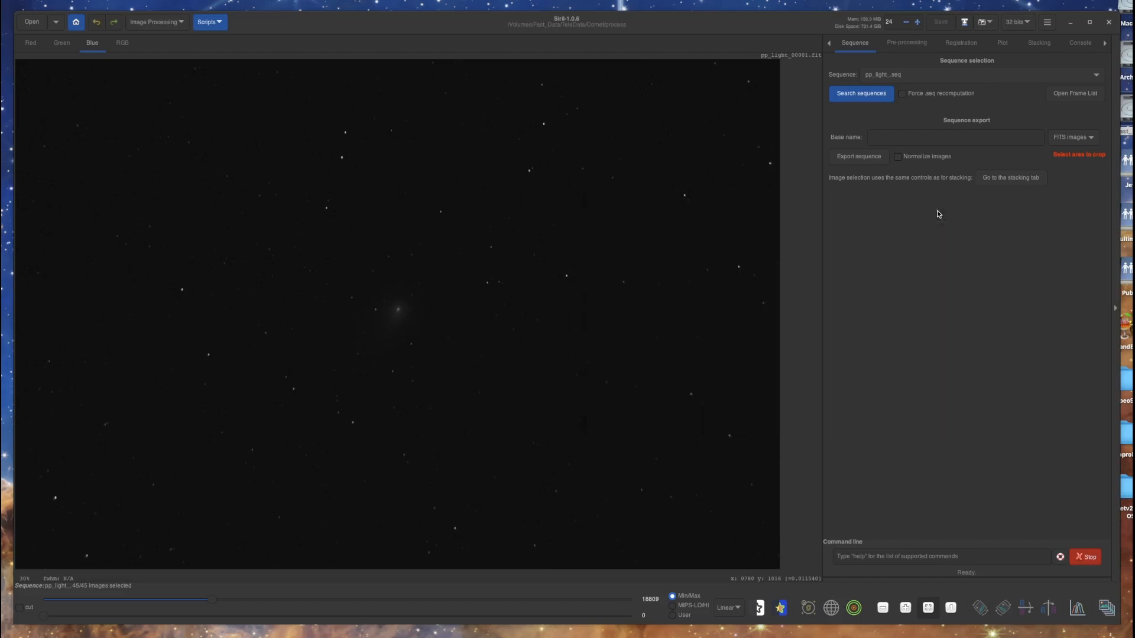
Step: Draw a selection of about 76 × 89 px around the comet nucleus and pick it as object #1 for registration
click(961, 43)
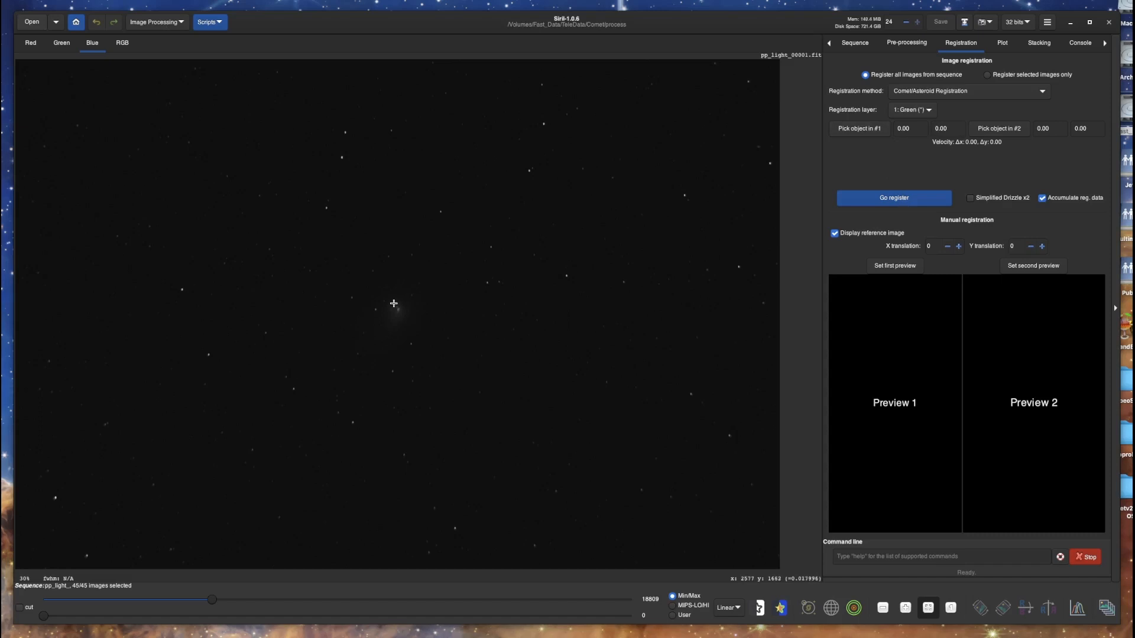
drag(394, 303, 405, 317)
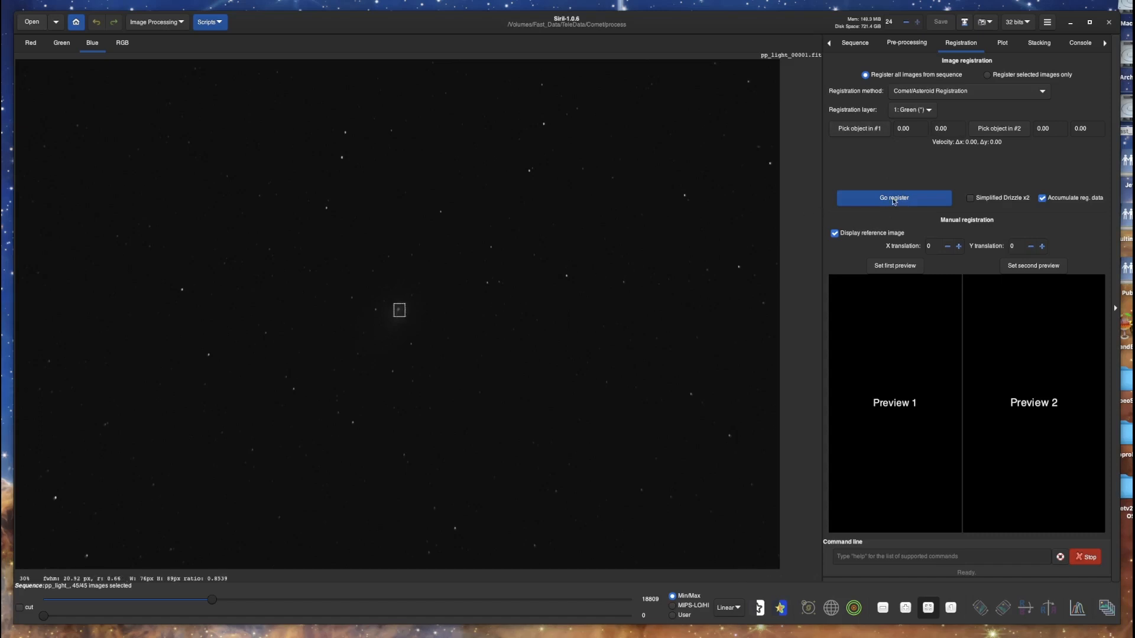
click(854, 133)
Step: Load the last frame, pp_light_00045.fit, from the sequence's frame list and close the list
click(852, 45)
click(1073, 95)
click(797, 203)
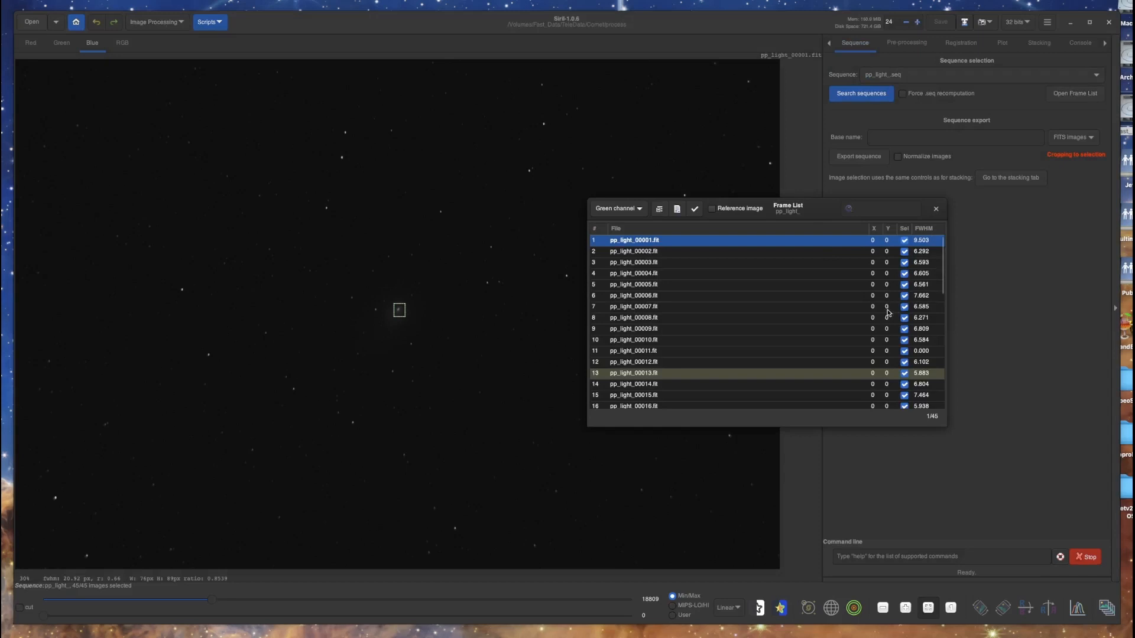
drag(943, 276, 952, 431)
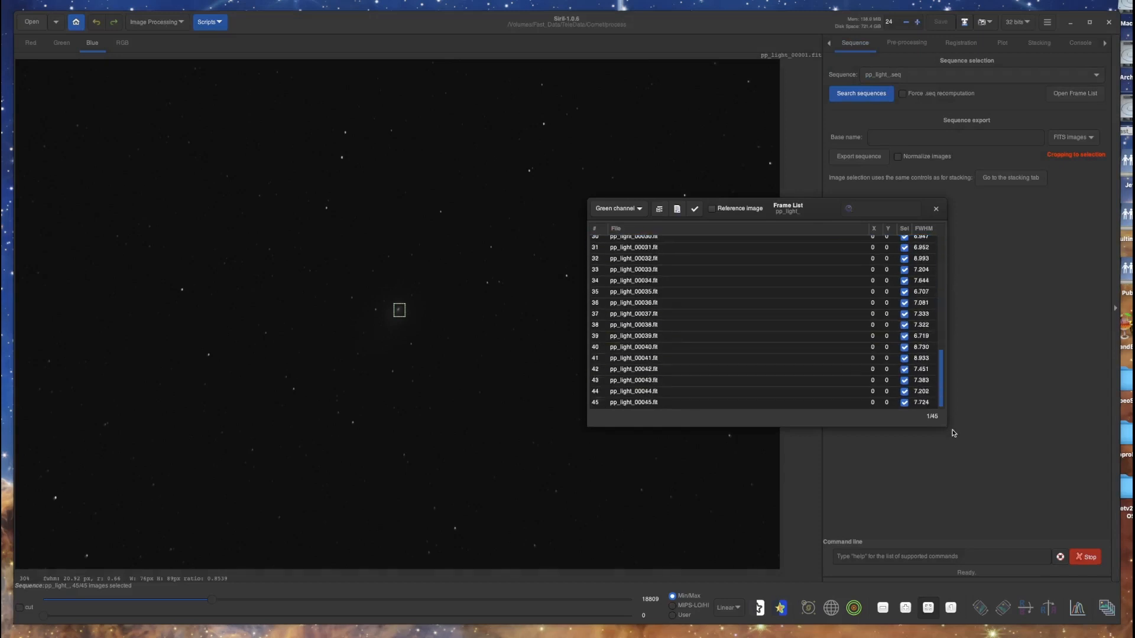
click(647, 404)
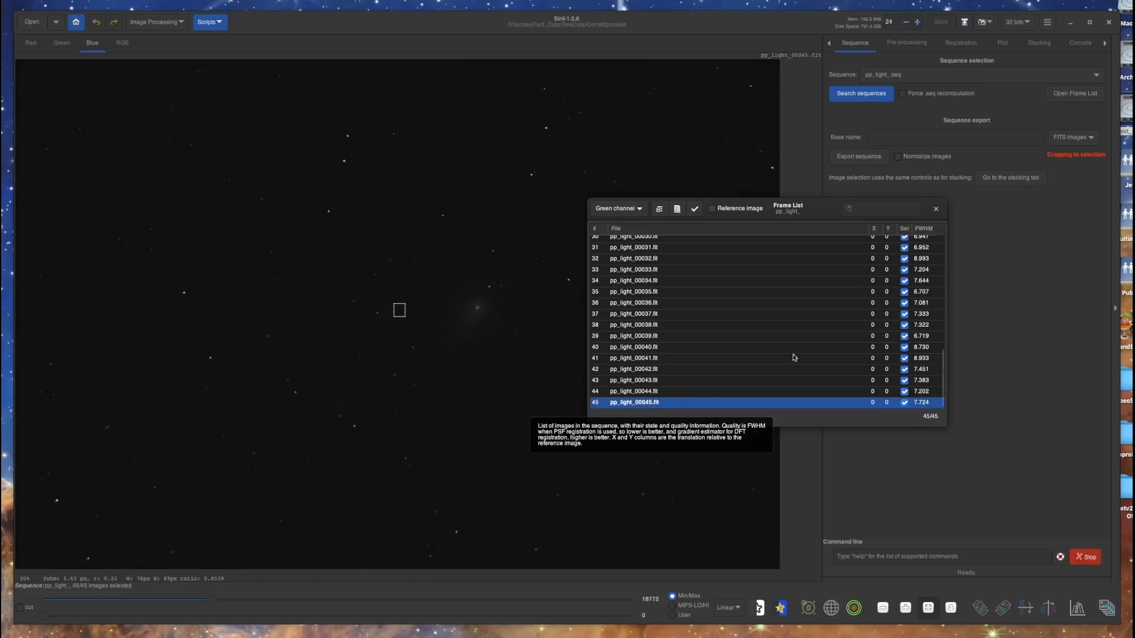
click(936, 209)
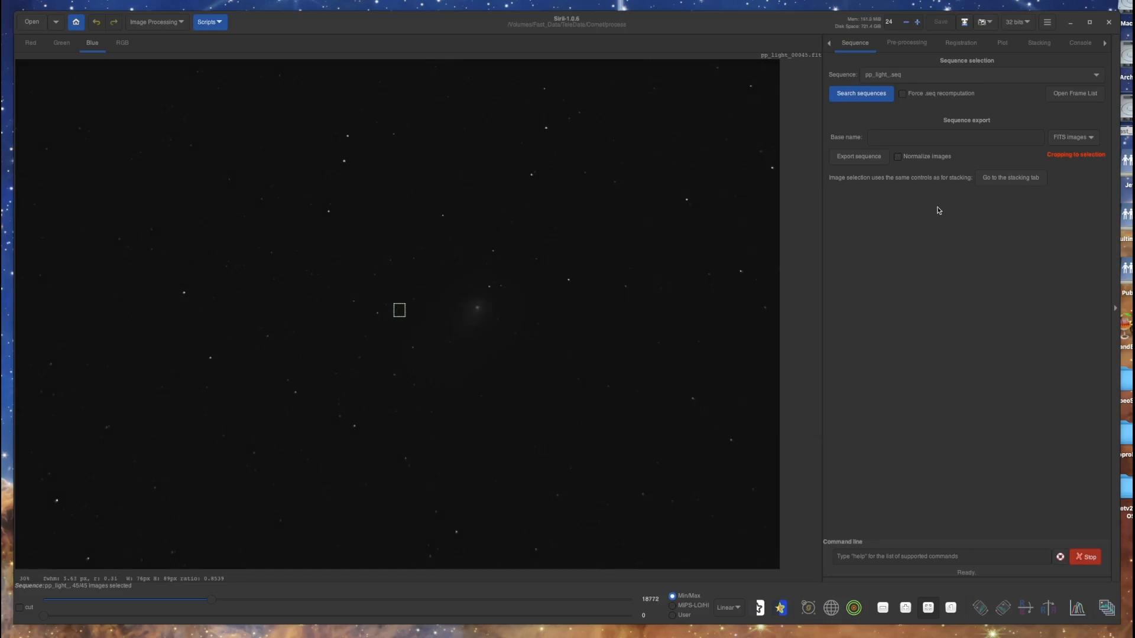
Step: Draw a selection of about 85 × 85 px around the comet nucleus, pick it as object #2 and run the comet registration
click(954, 46)
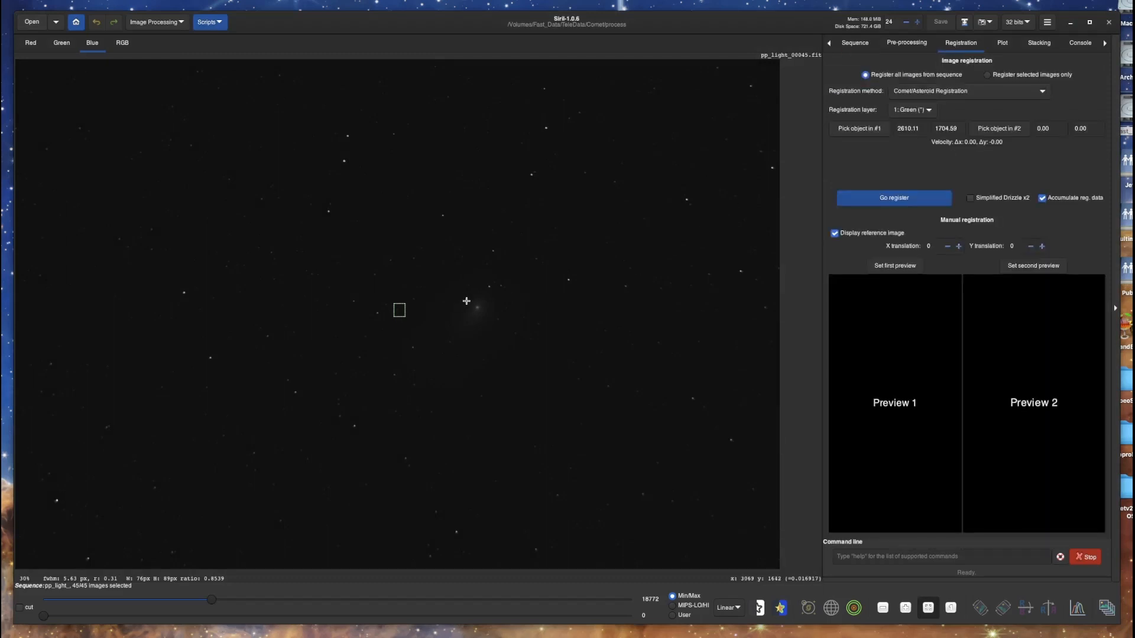
drag(471, 301, 484, 313)
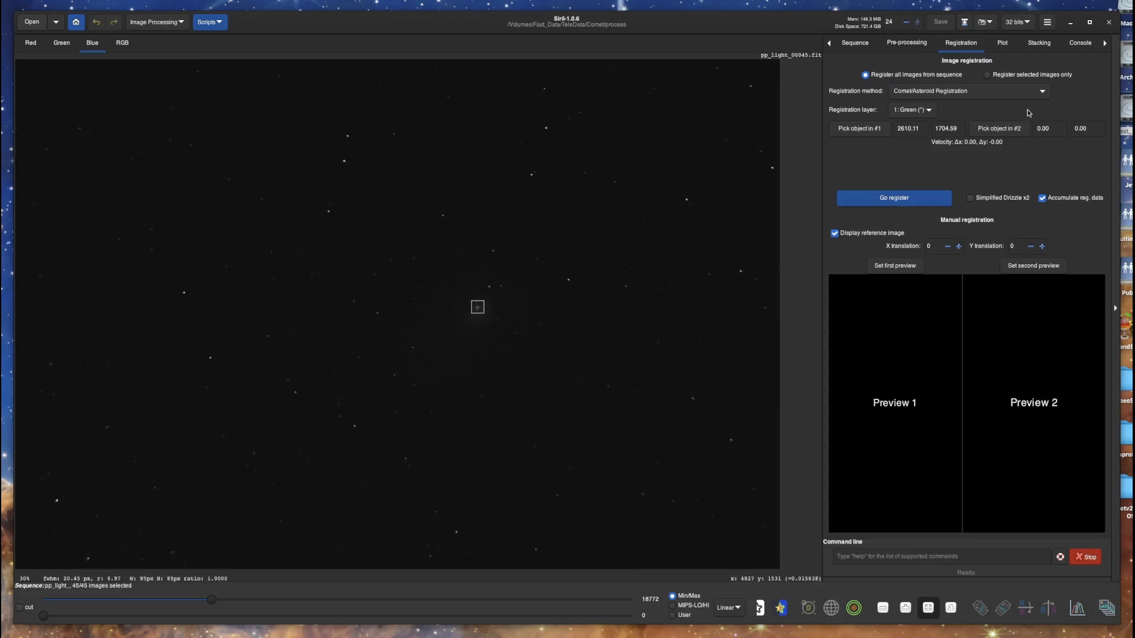
click(1008, 134)
click(895, 199)
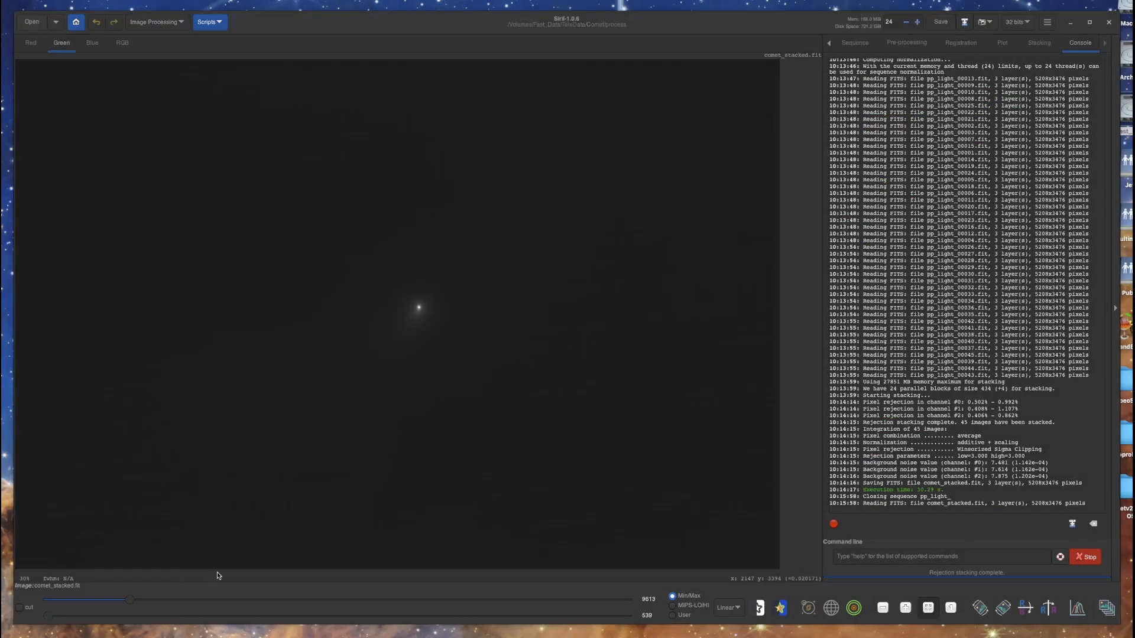
Step: Inspect the green, blue and RGB views of comet_stacked.fit in linear display
click(60, 47)
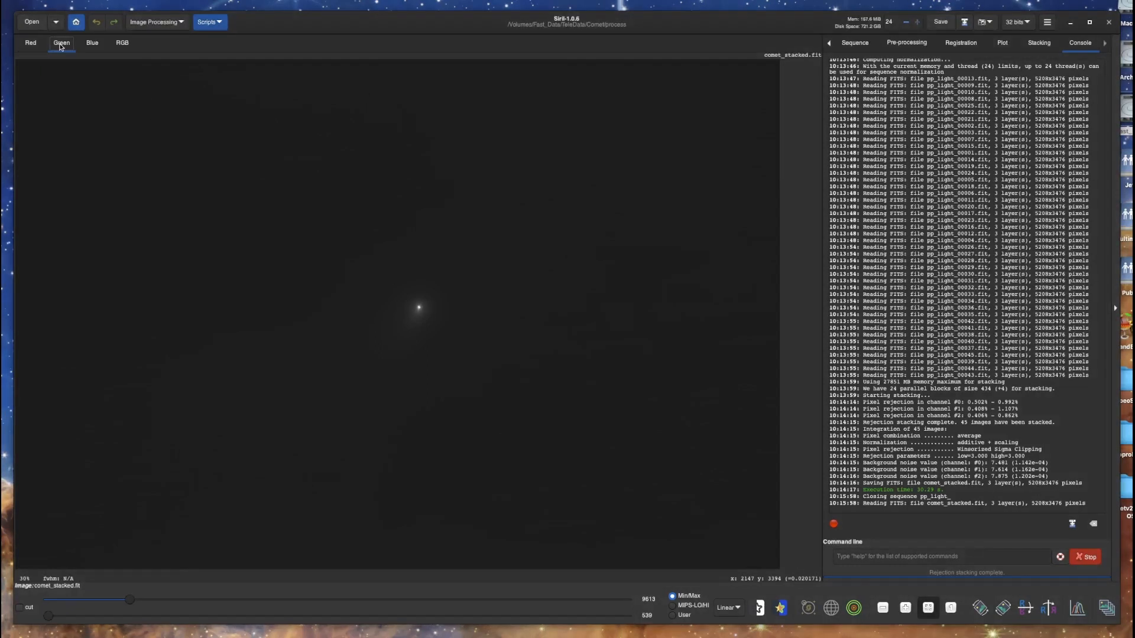
click(92, 49)
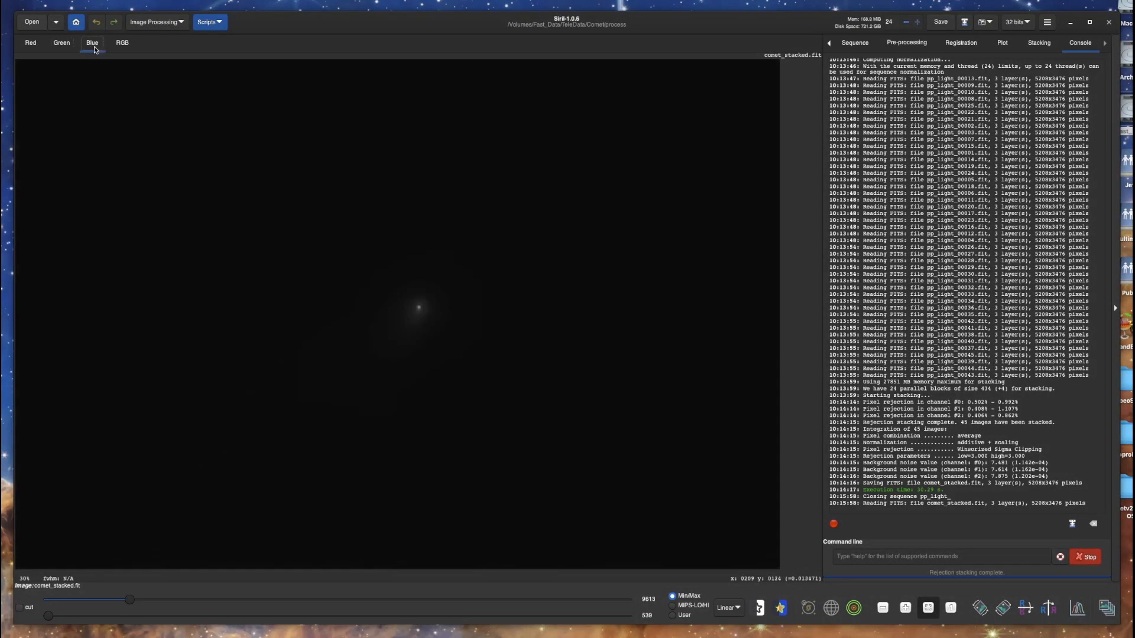
click(122, 48)
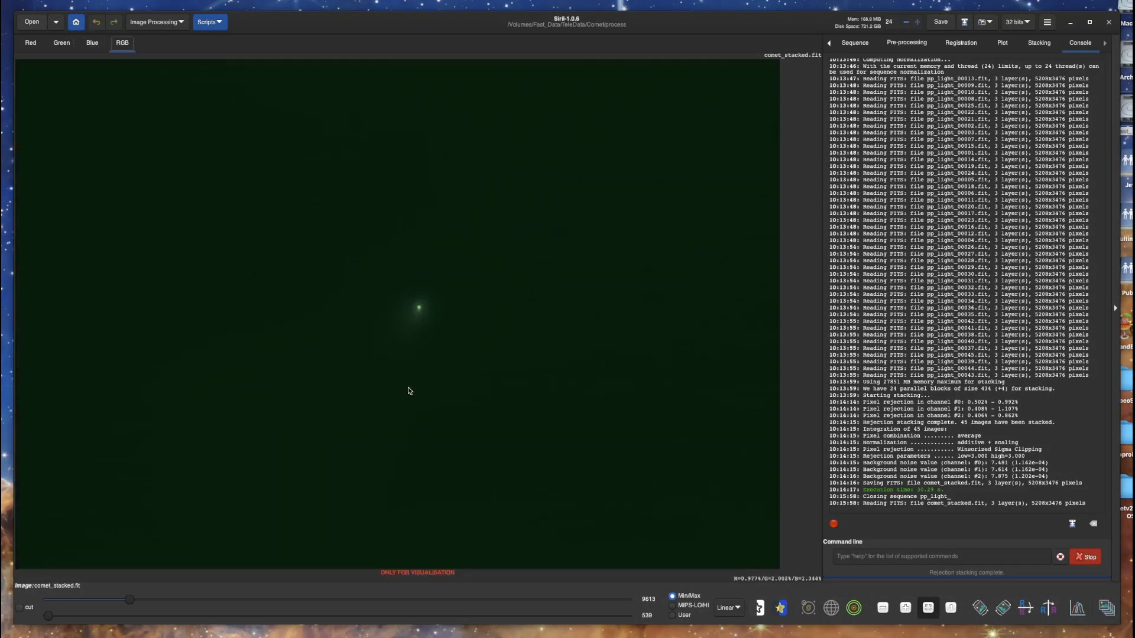
Step: Preview comet_stacked.fit with the AutoStretch display in RGB and each color channel, and return the display to Linear
click(722, 612)
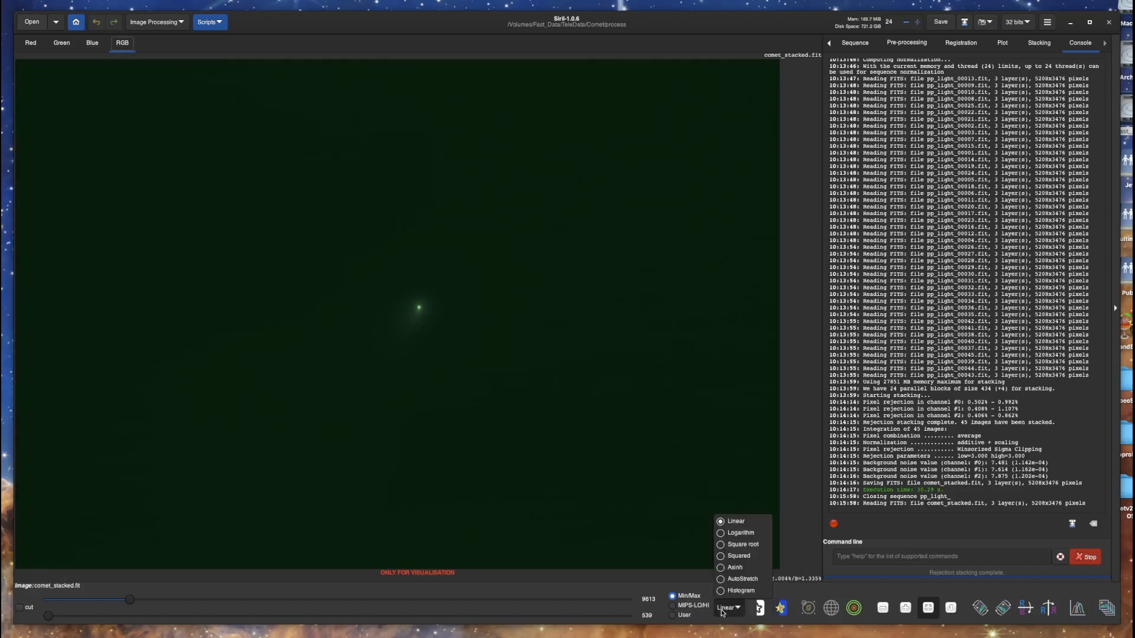
click(731, 580)
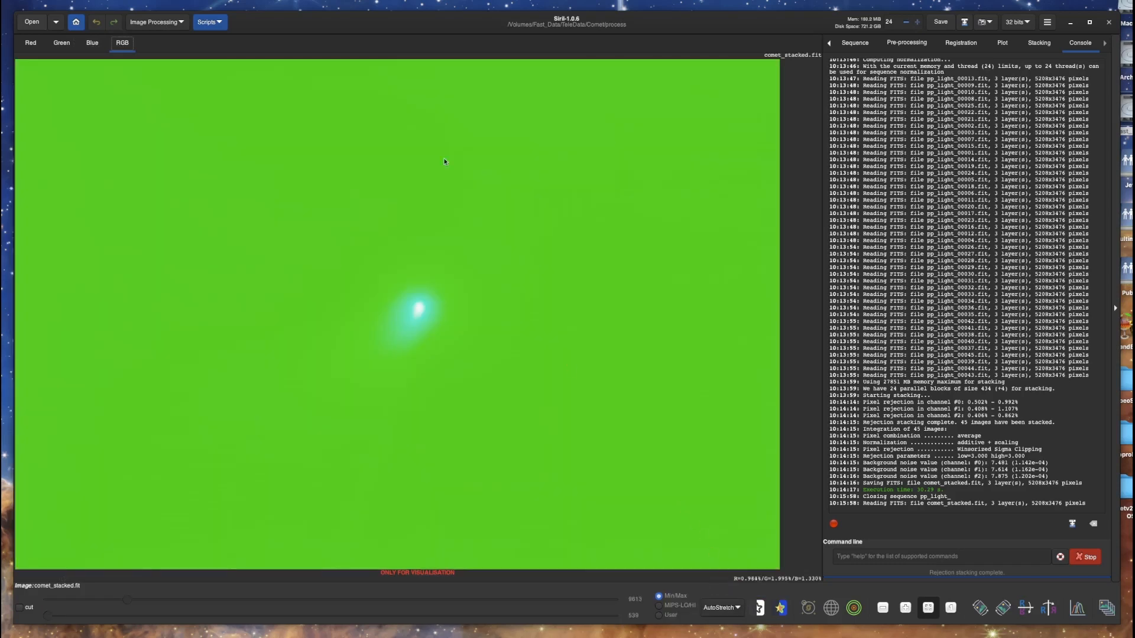
click(89, 47)
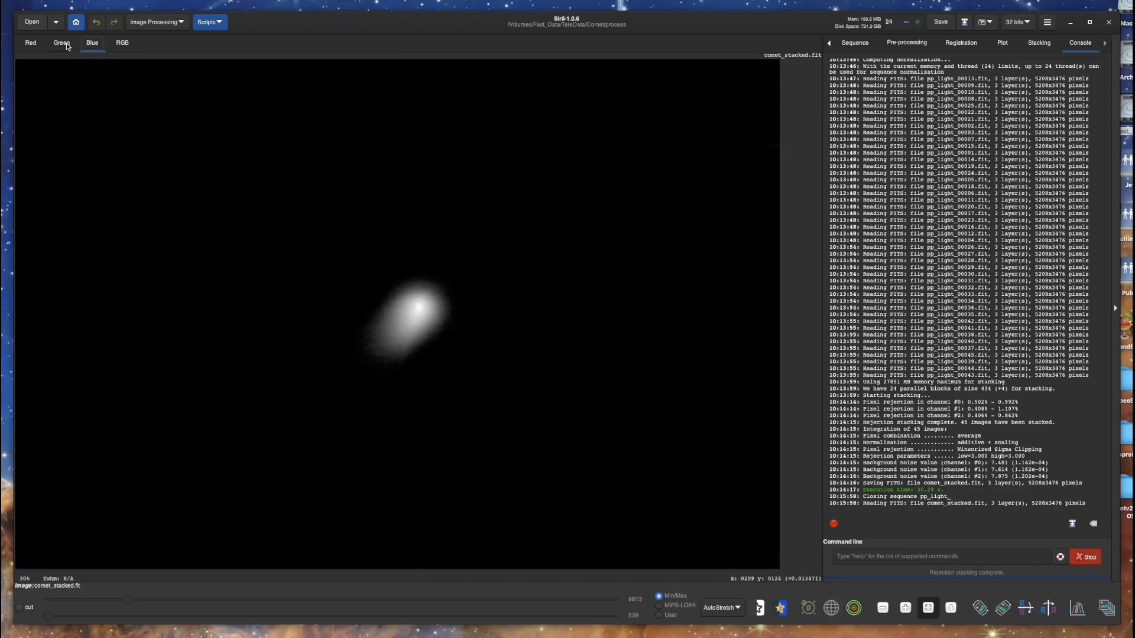
click(65, 45)
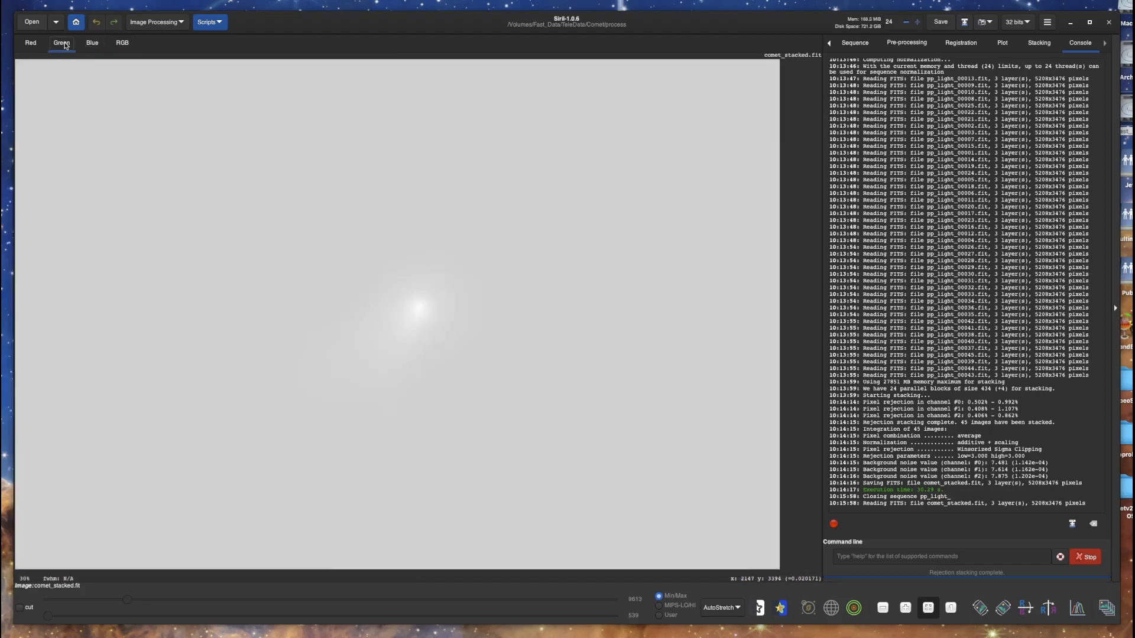
click(35, 48)
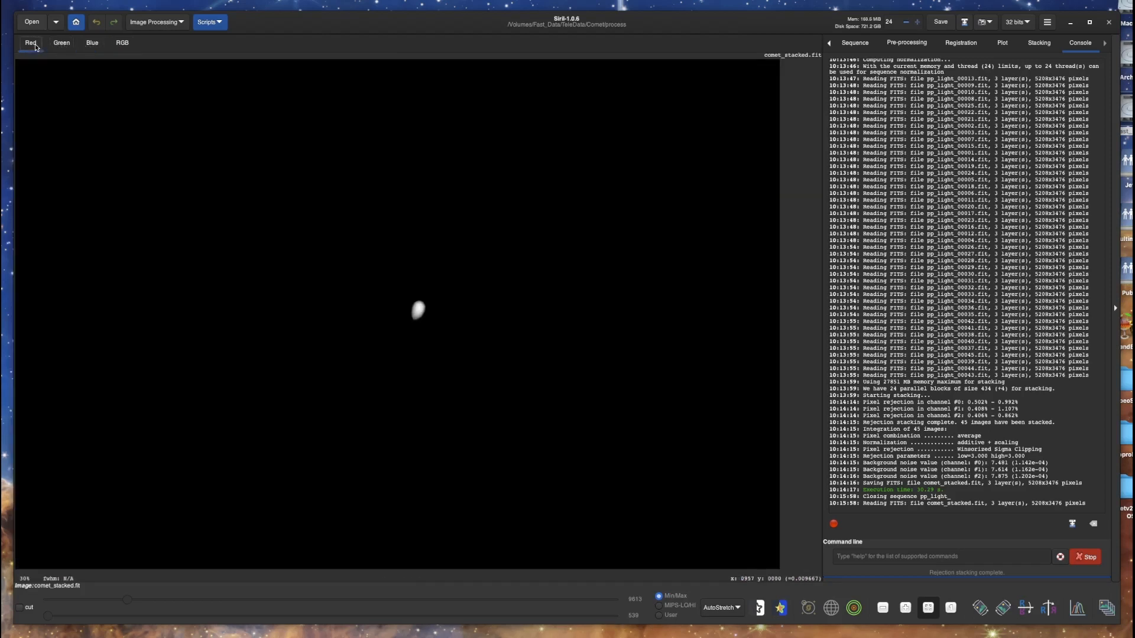
click(128, 47)
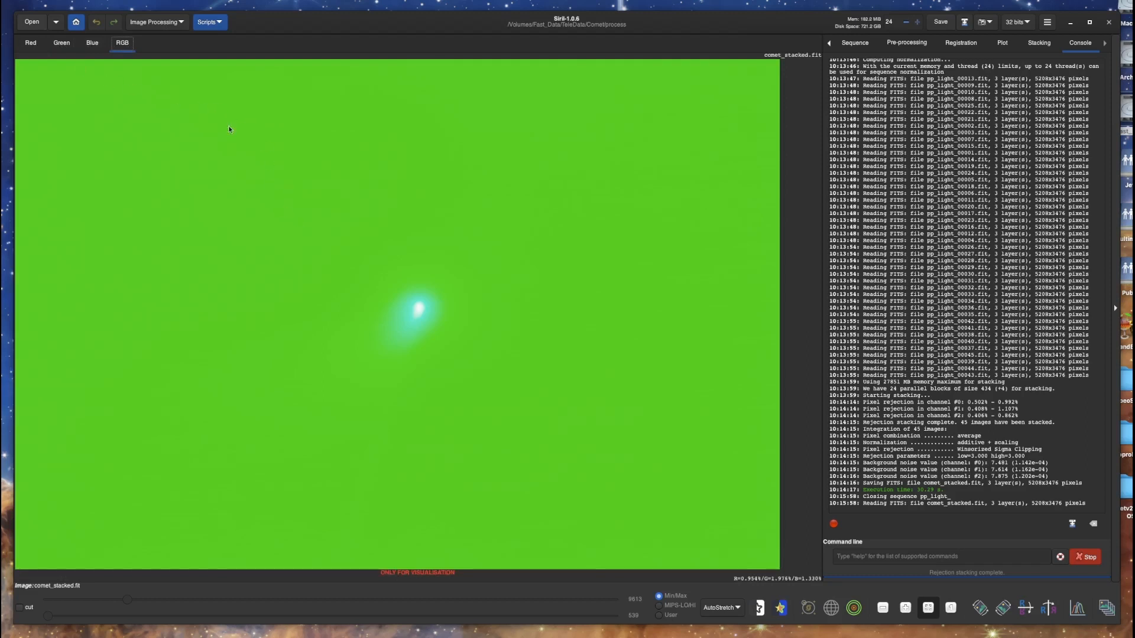
click(719, 609)
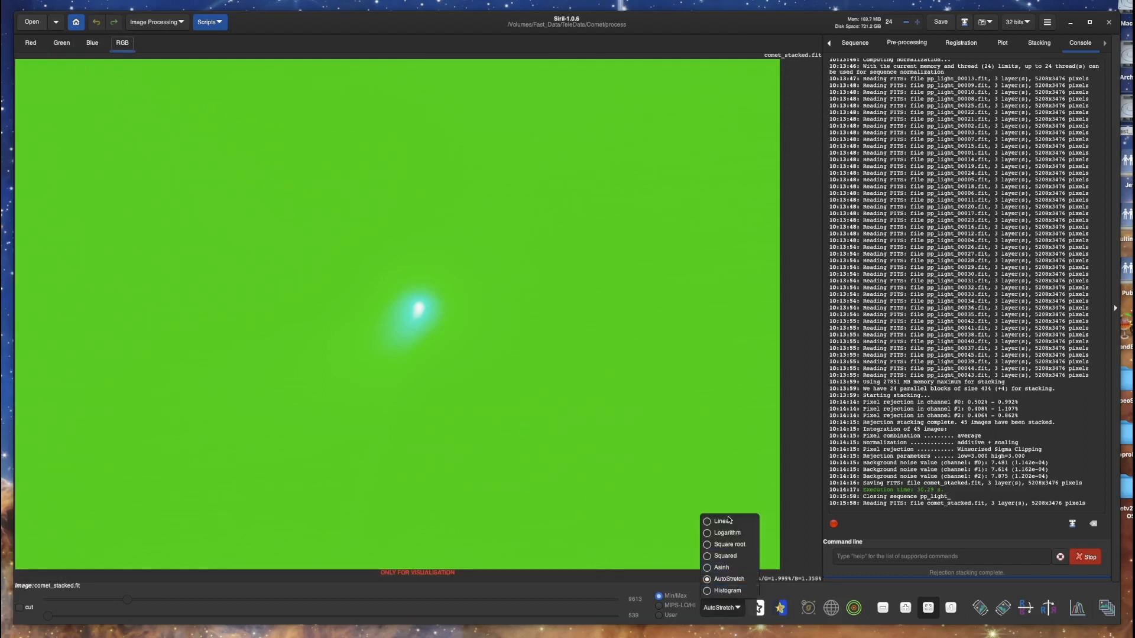
click(729, 523)
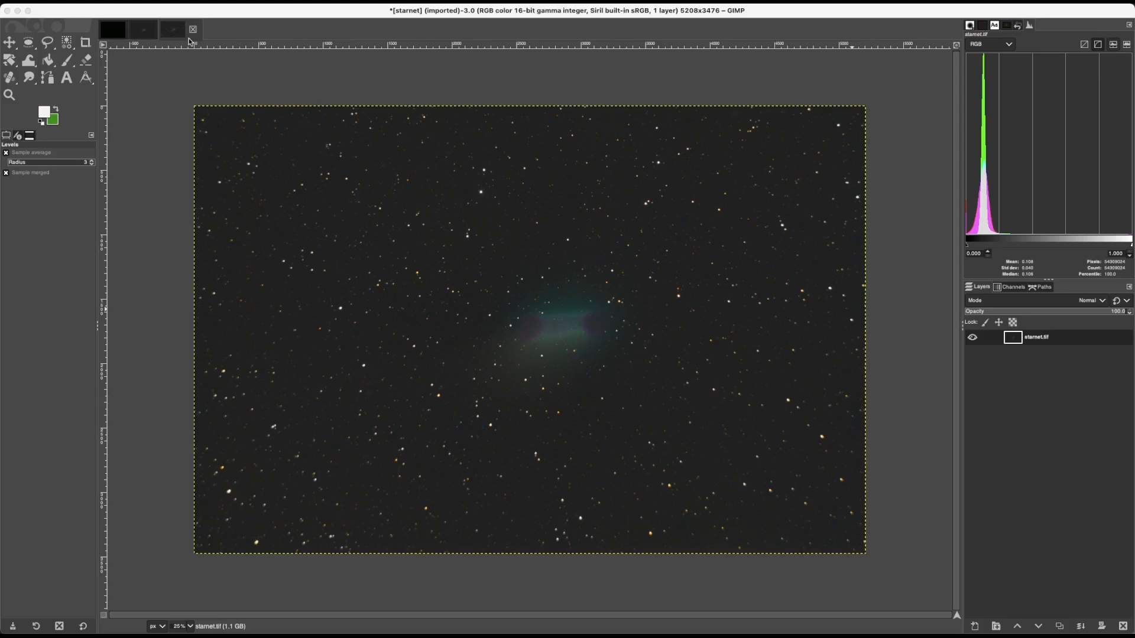
Step: In GIMP, copy the whole starnet_starless image to the clipboard and return to the starnet image
click(152, 34)
click(149, 35)
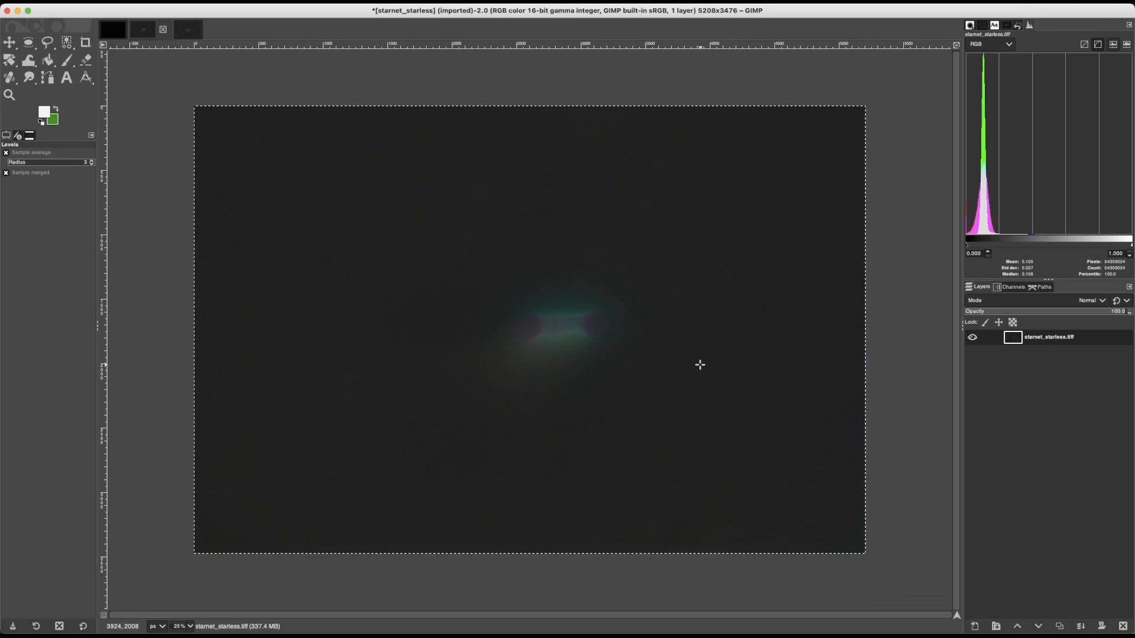
click(188, 30)
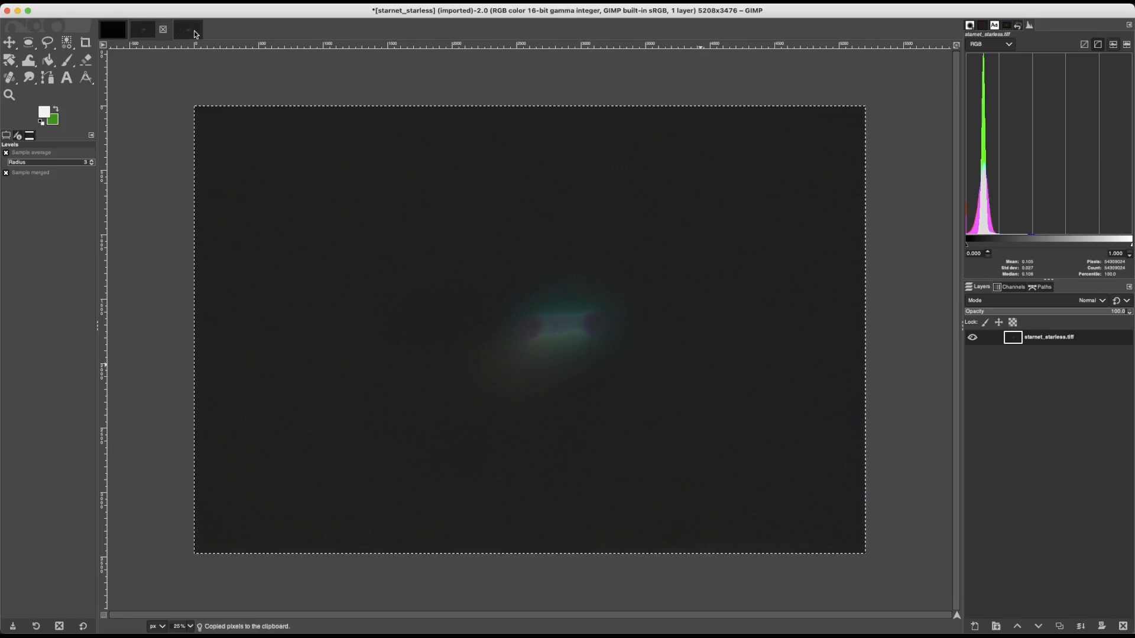
Step: Add a new 5208 × 3476 px layer filled with transparency above starnet.tif and paste the starless image into it
right_click(1036, 417)
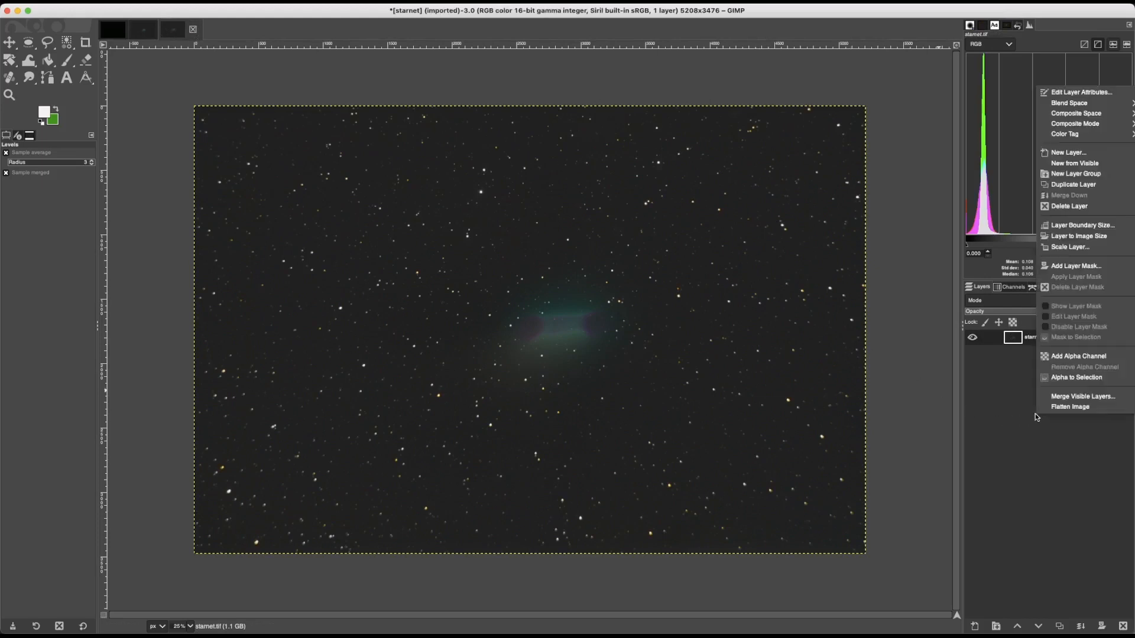
click(1066, 152)
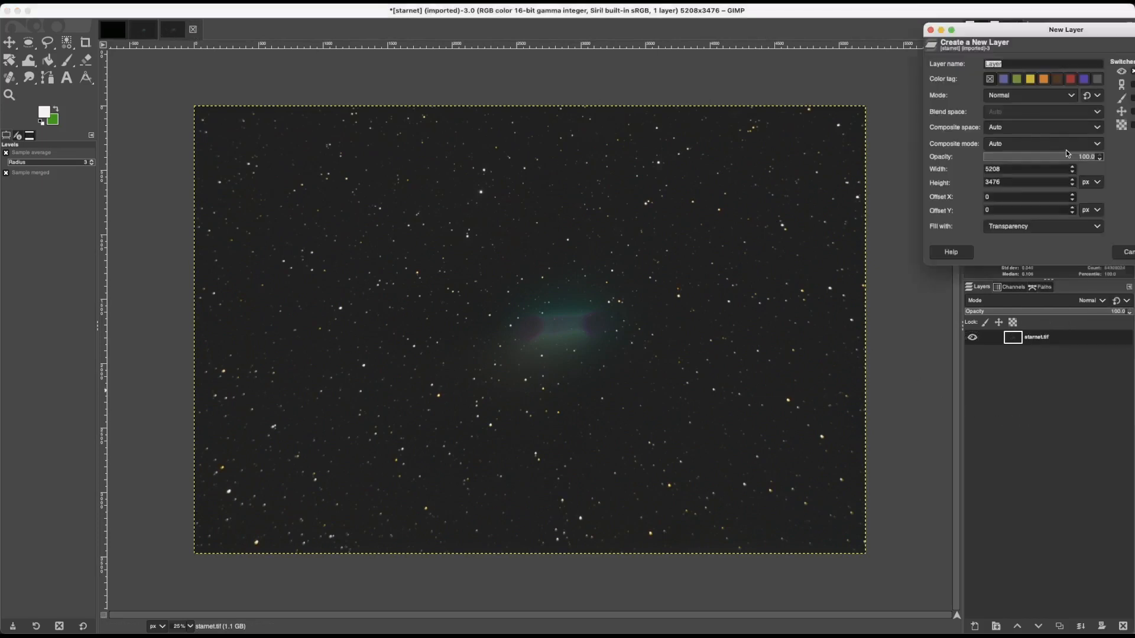
key(Return)
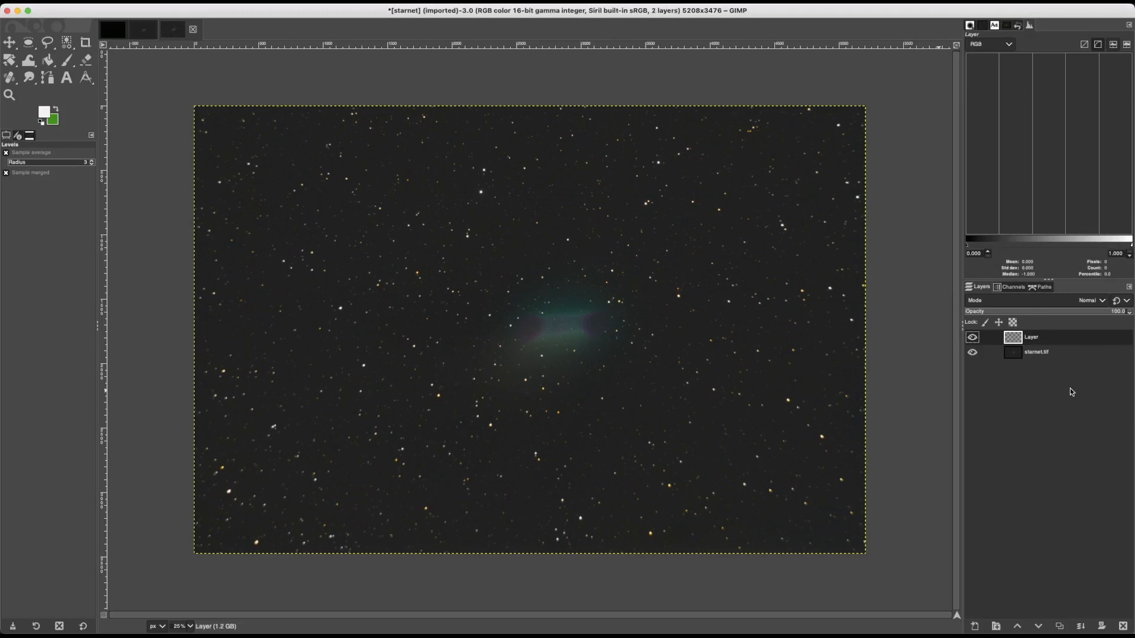
key(super+v)
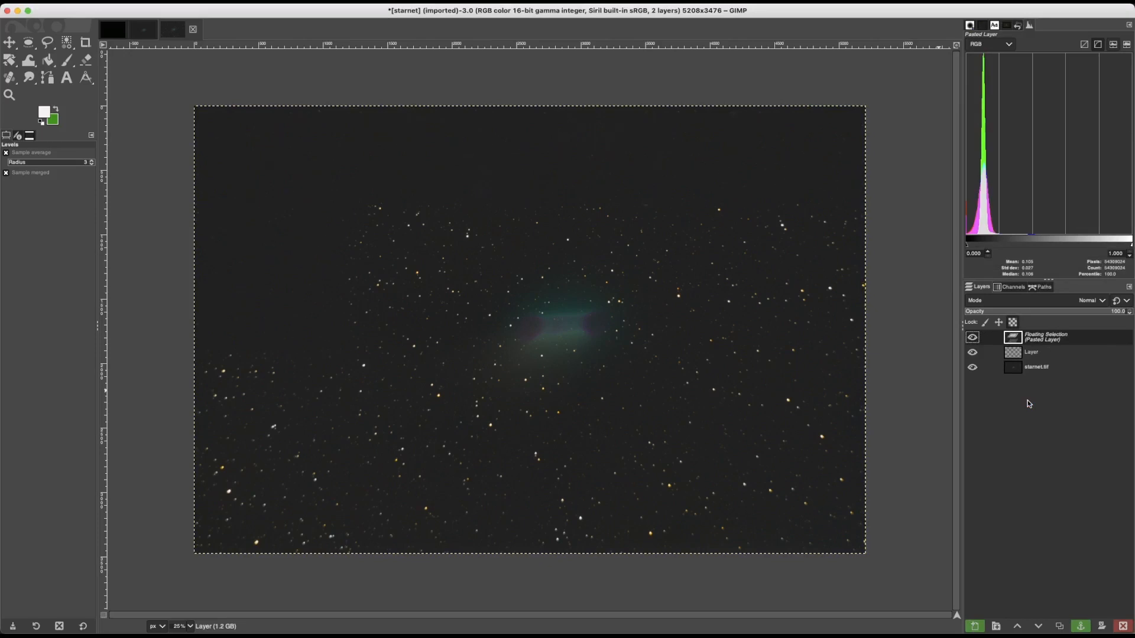
Step: Anchor the floating starless paste to the new layer and set that layer's blend mode to Difference
click(1080, 628)
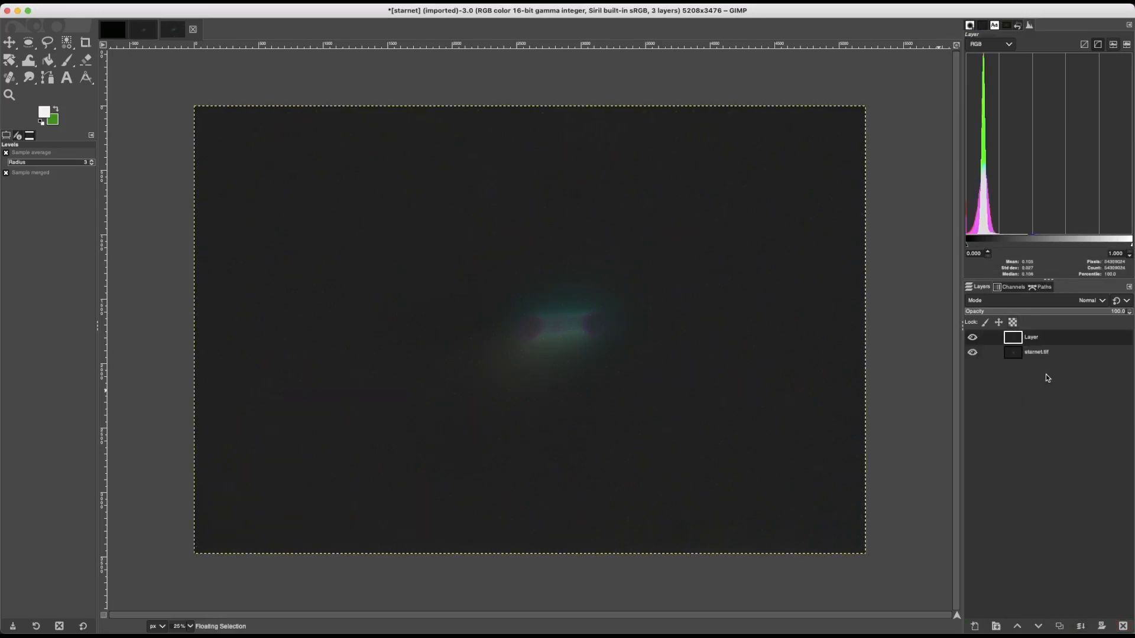
click(1019, 300)
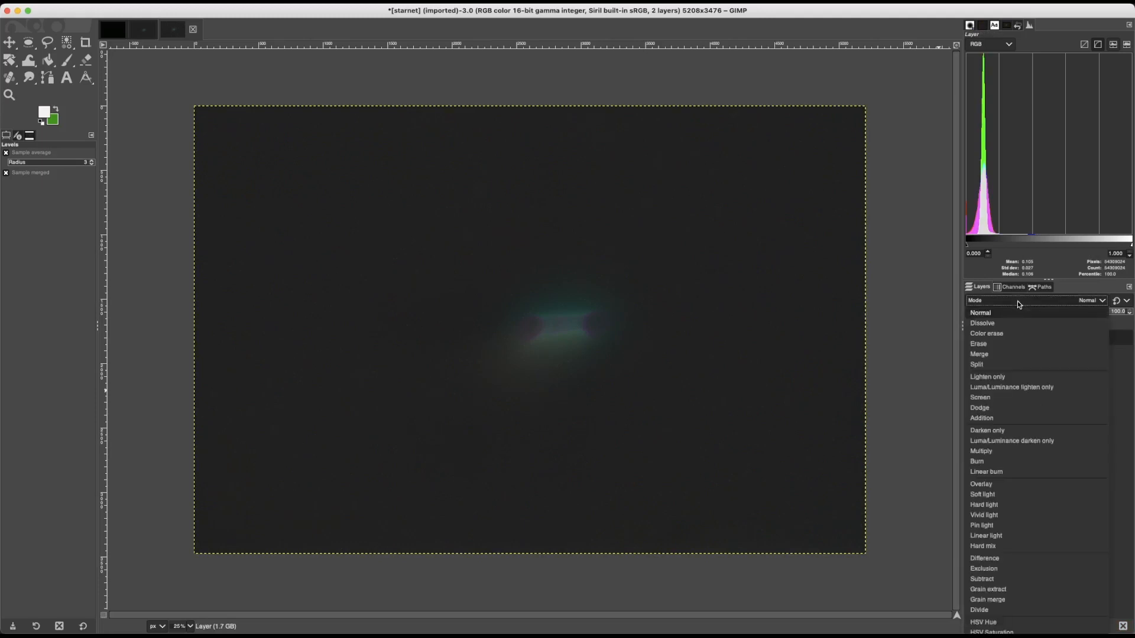
click(985, 558)
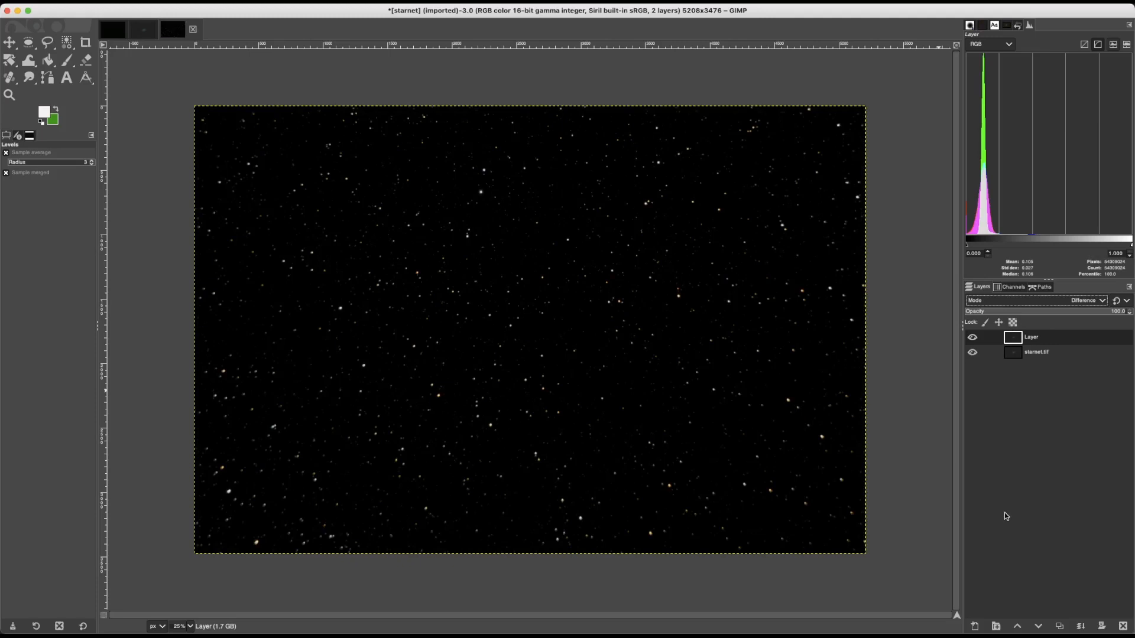
Step: Flatten the comet image with its Visible layer shown and copy the result to the clipboard
click(114, 36)
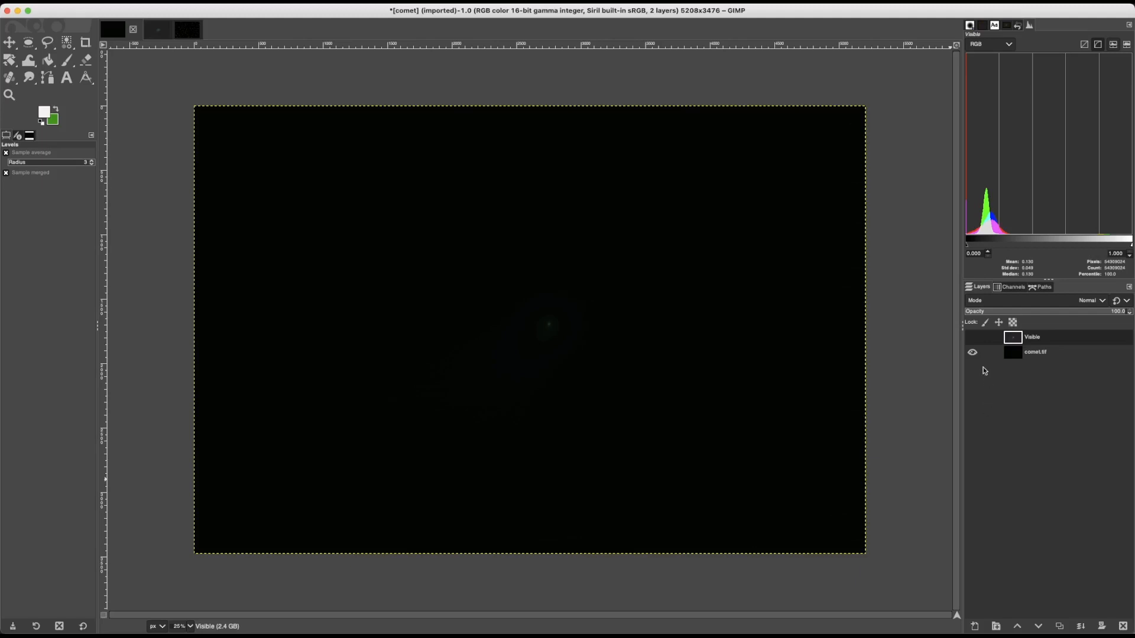
click(973, 338)
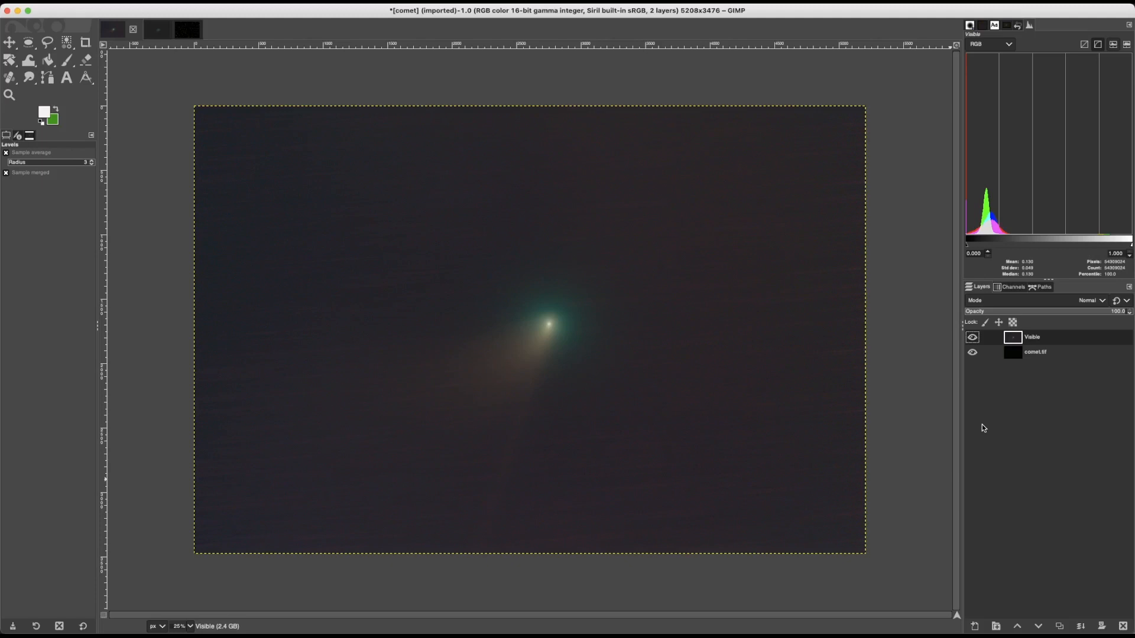
right_click(1034, 408)
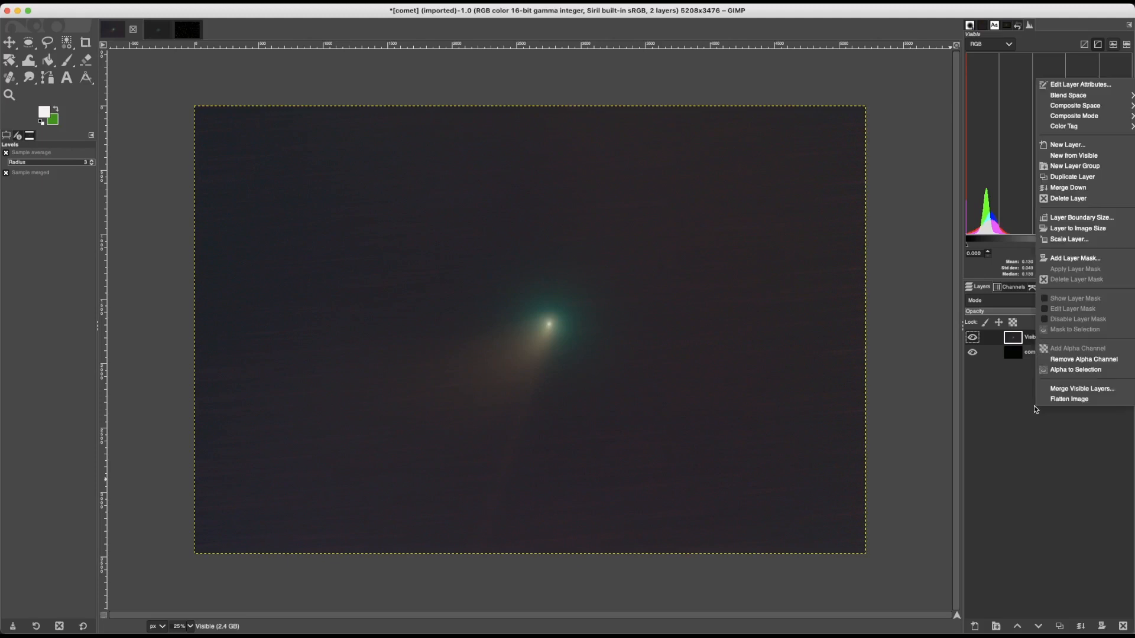
click(1068, 399)
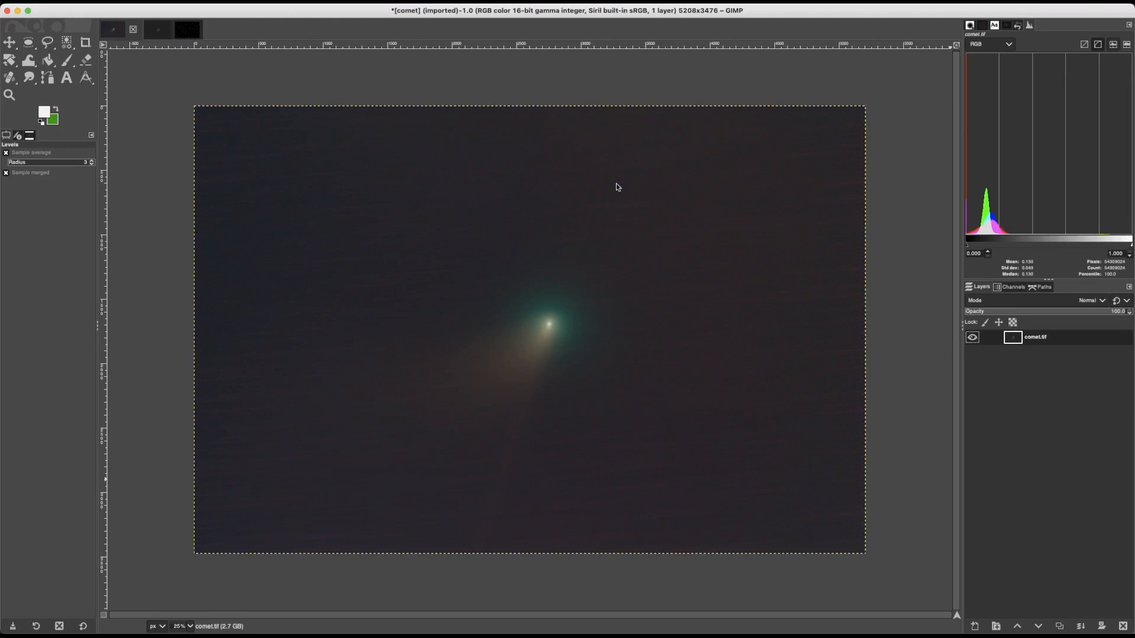
key(super+c)
Step: Flatten the starnet image so the Difference result becomes a single stars-only layer
click(190, 33)
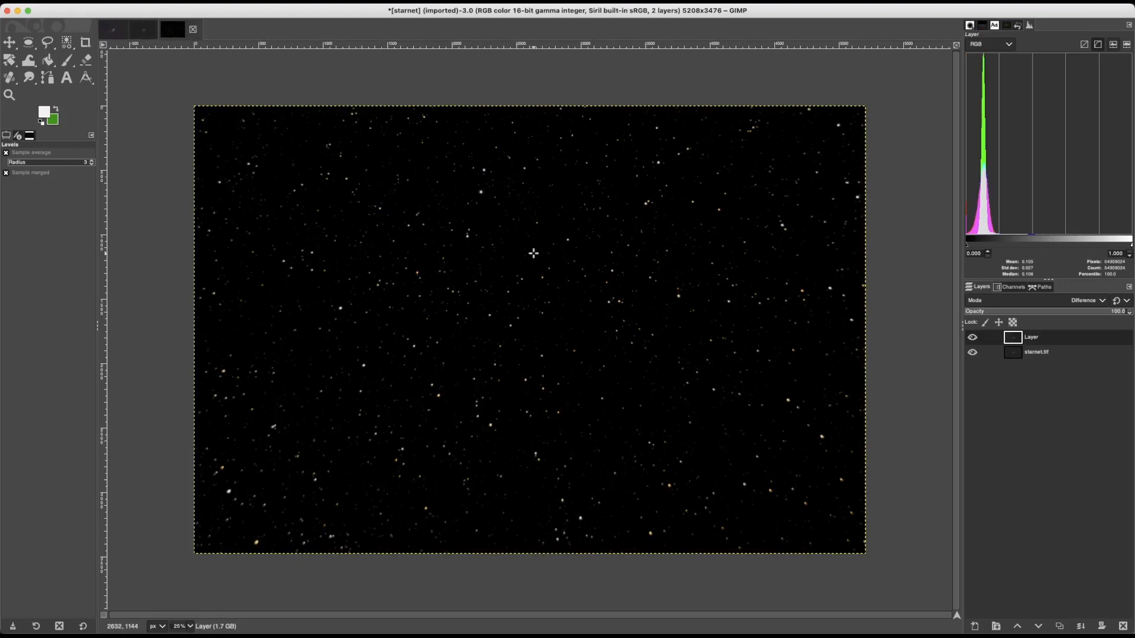
right_click(1017, 417)
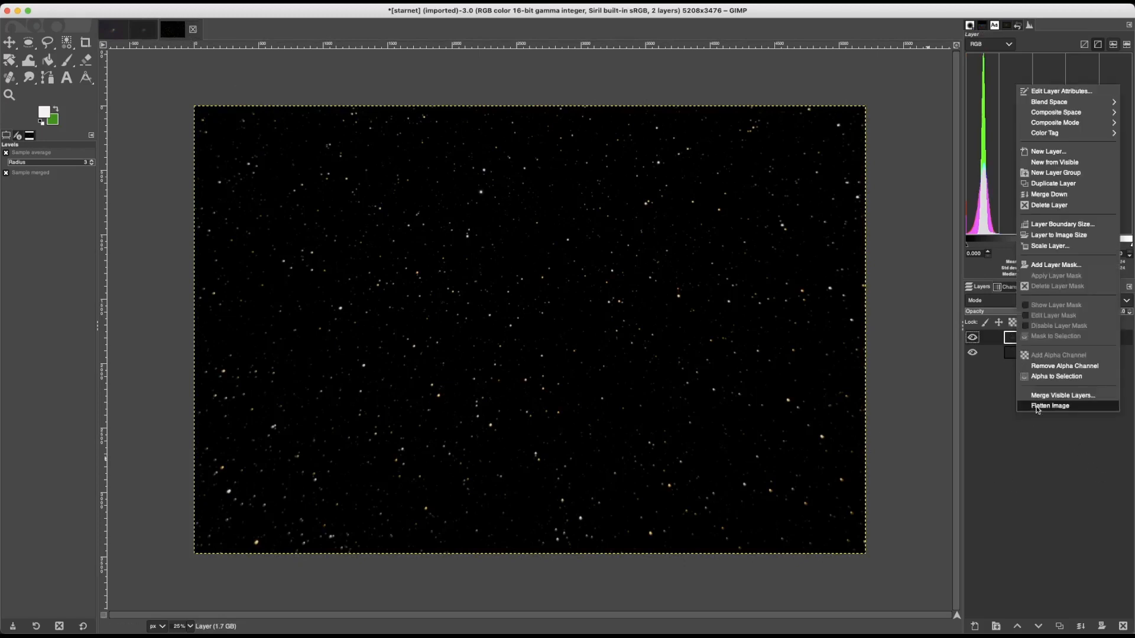
click(1037, 405)
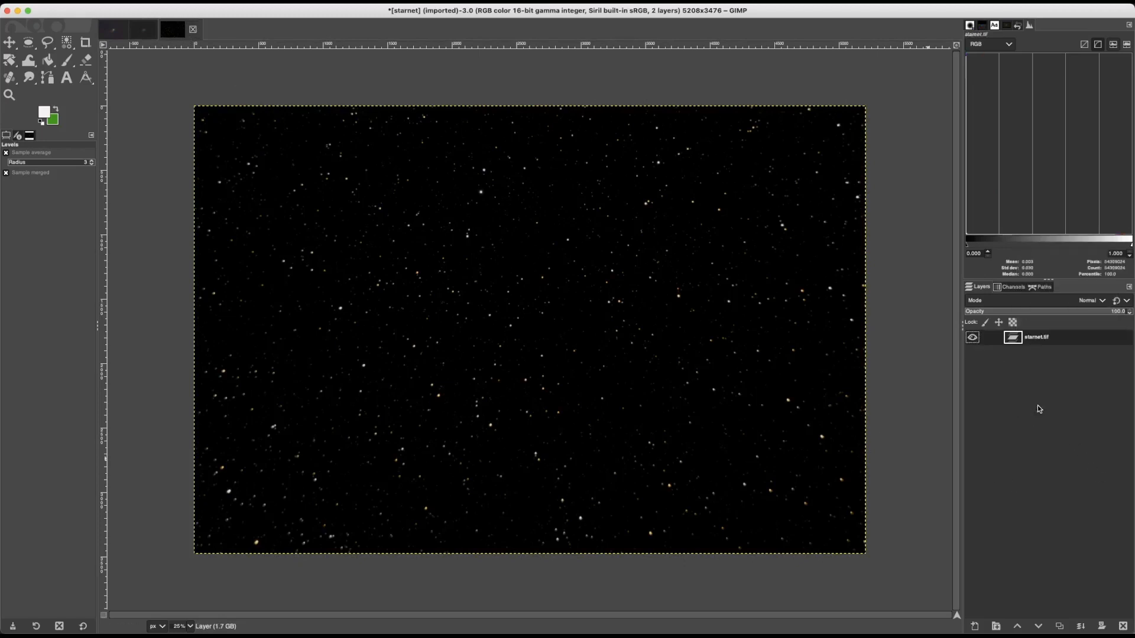
Step: Add a new 5208 × 3476 px layer filled with transparency above starnet.tif, paste the copied comet image and anchor it to that layer
right_click(1048, 390)
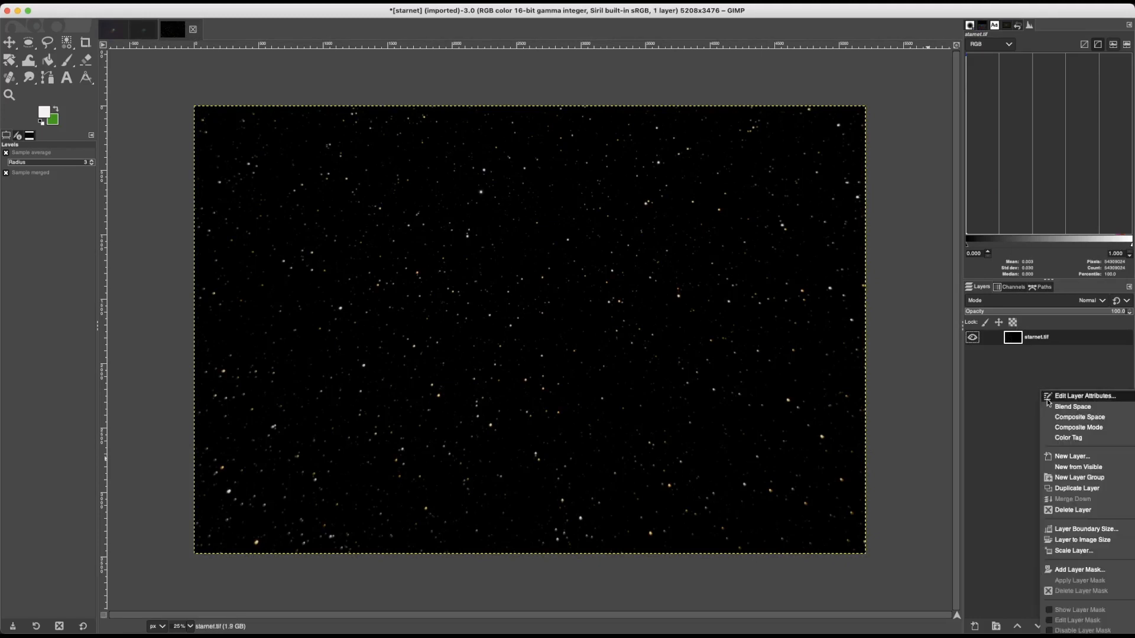
click(1072, 456)
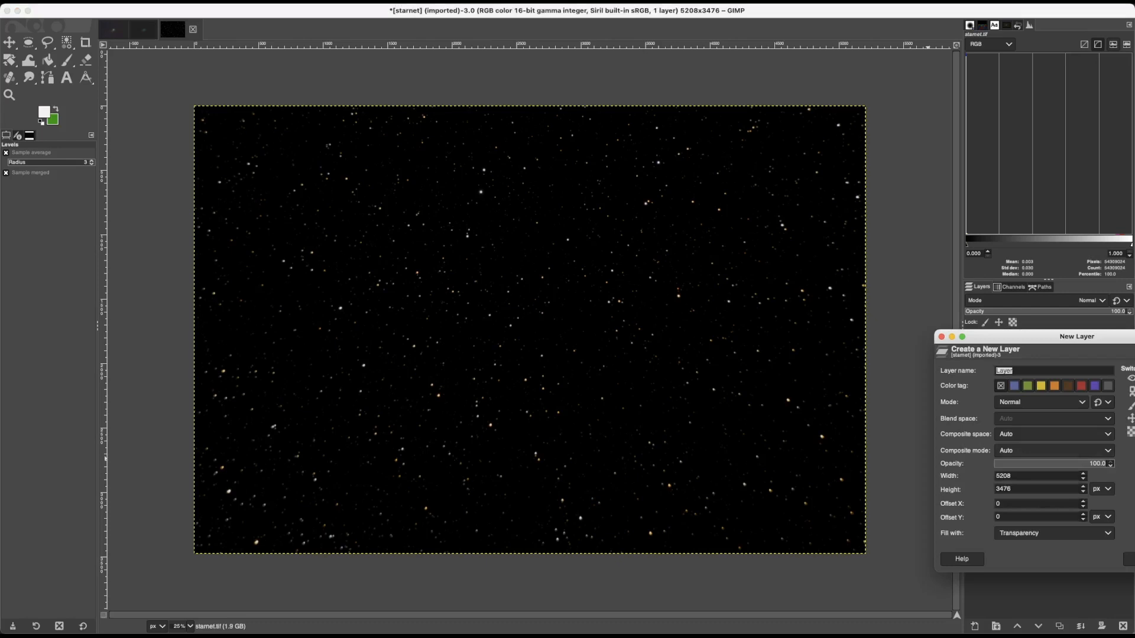
key(Return)
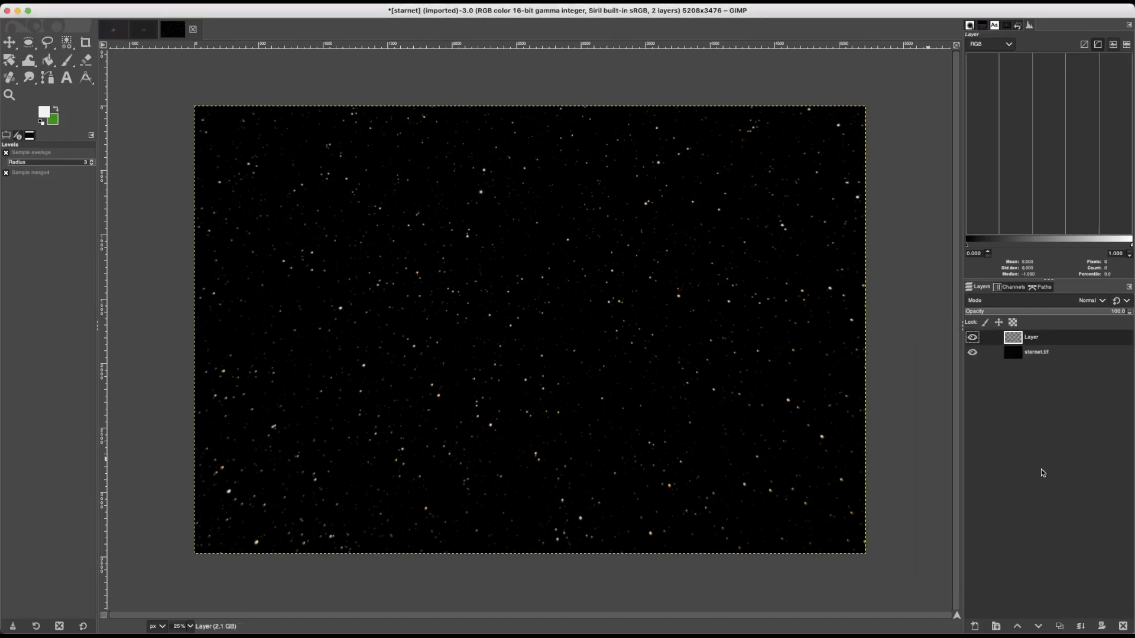
key(super+v)
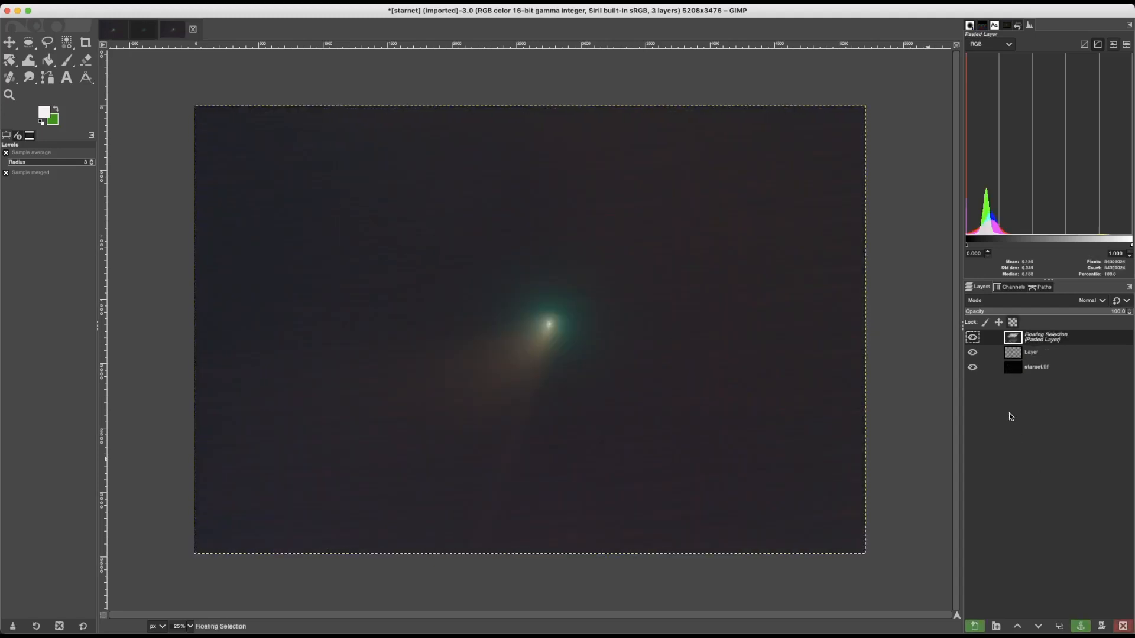
click(1081, 627)
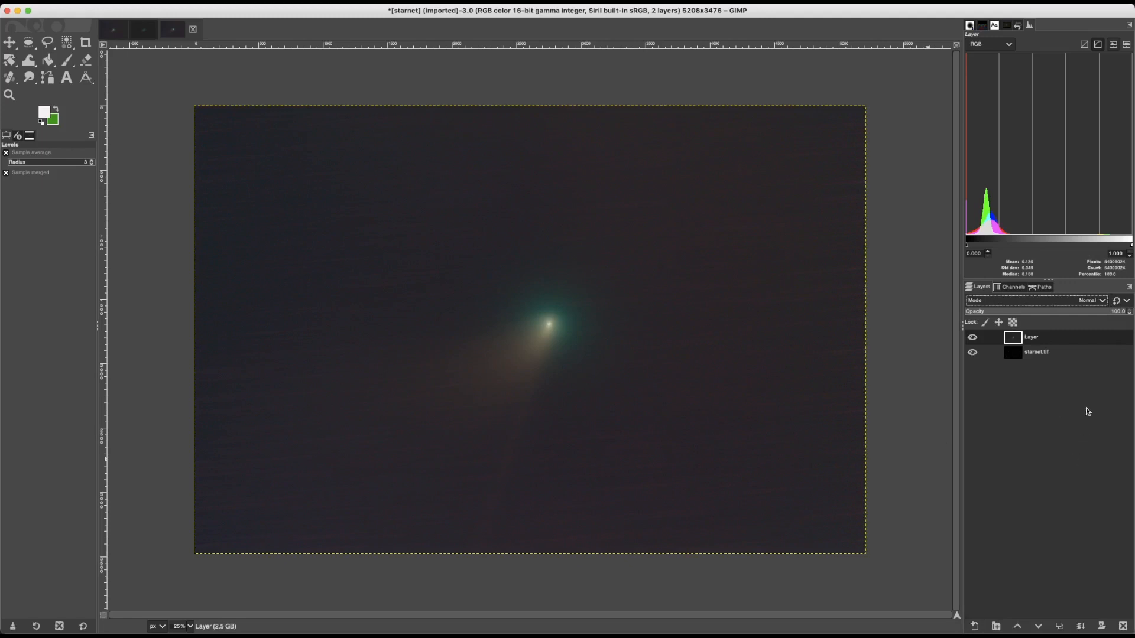
Step: Set the comet layer's blend mode to Screen and flatten the image so stars and comet share one layer
click(1007, 303)
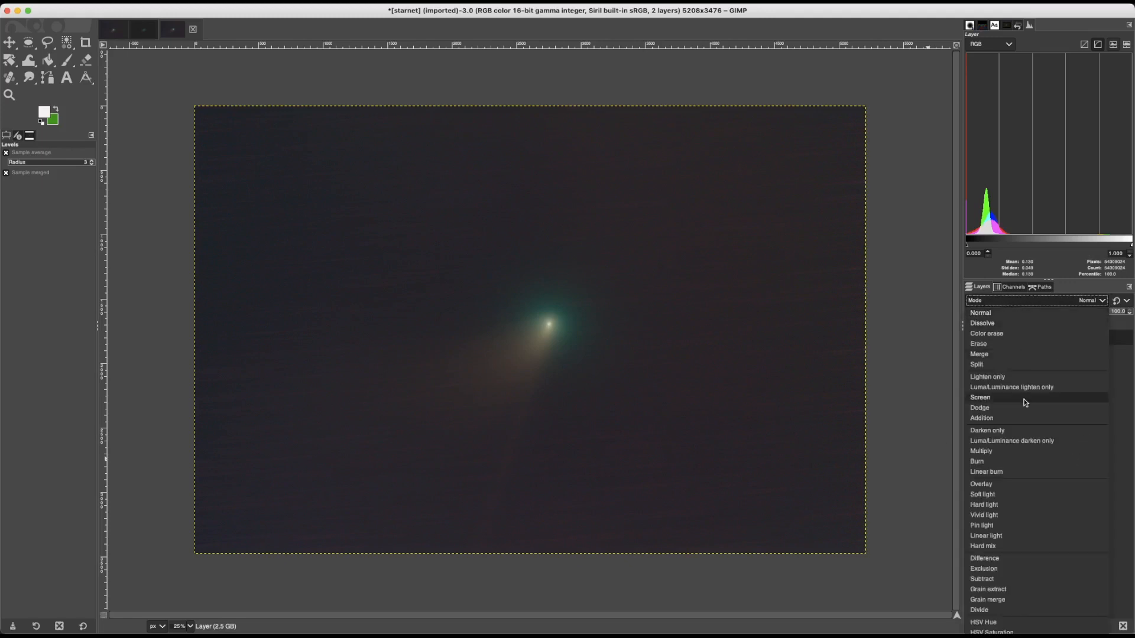
click(990, 401)
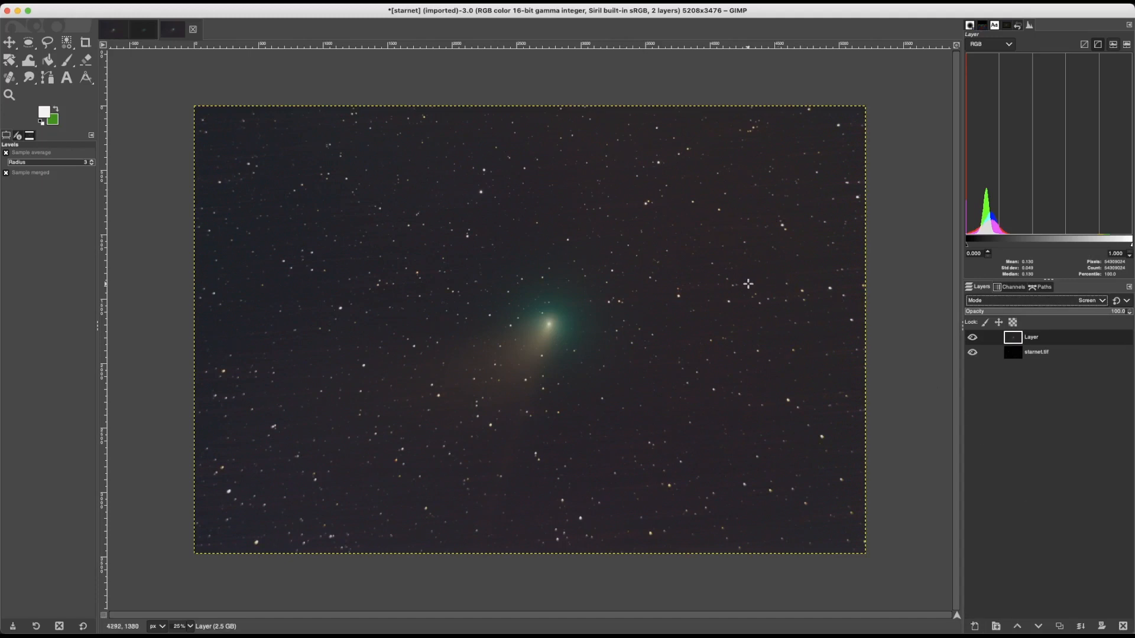
right_click(977, 428)
click(1013, 421)
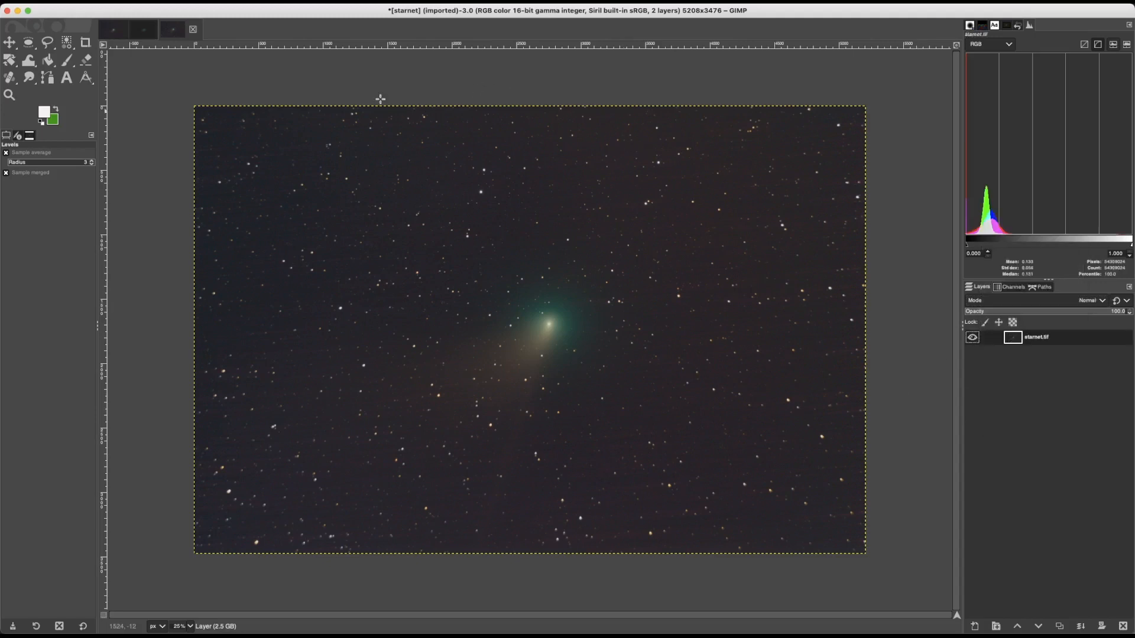
click(223, 4)
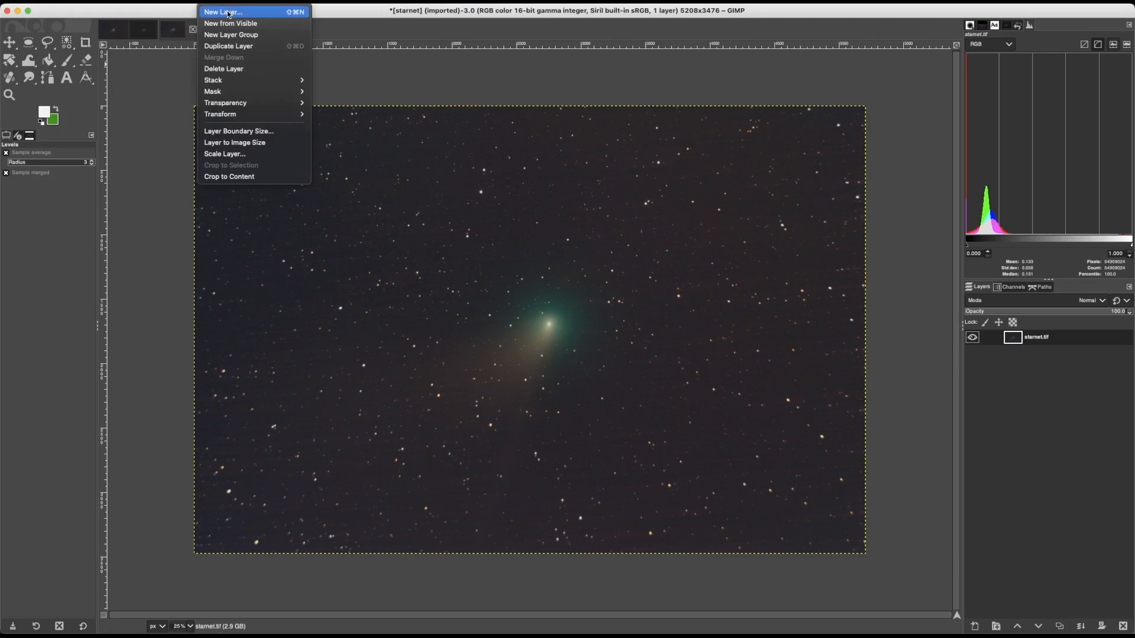
mouse_move(240, 3)
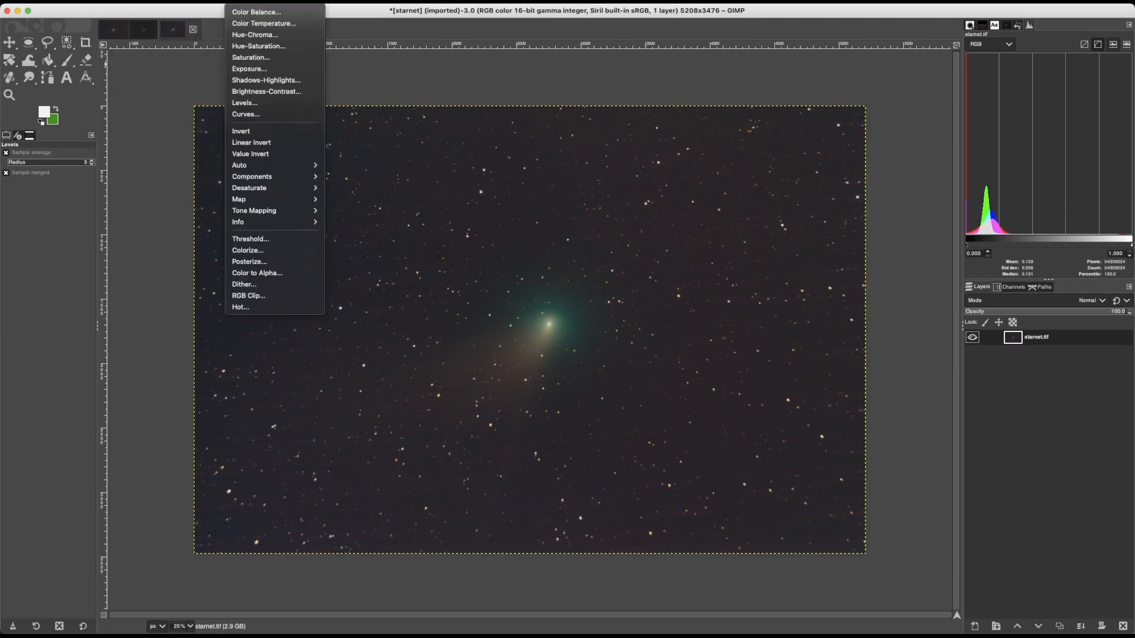
click(269, 115)
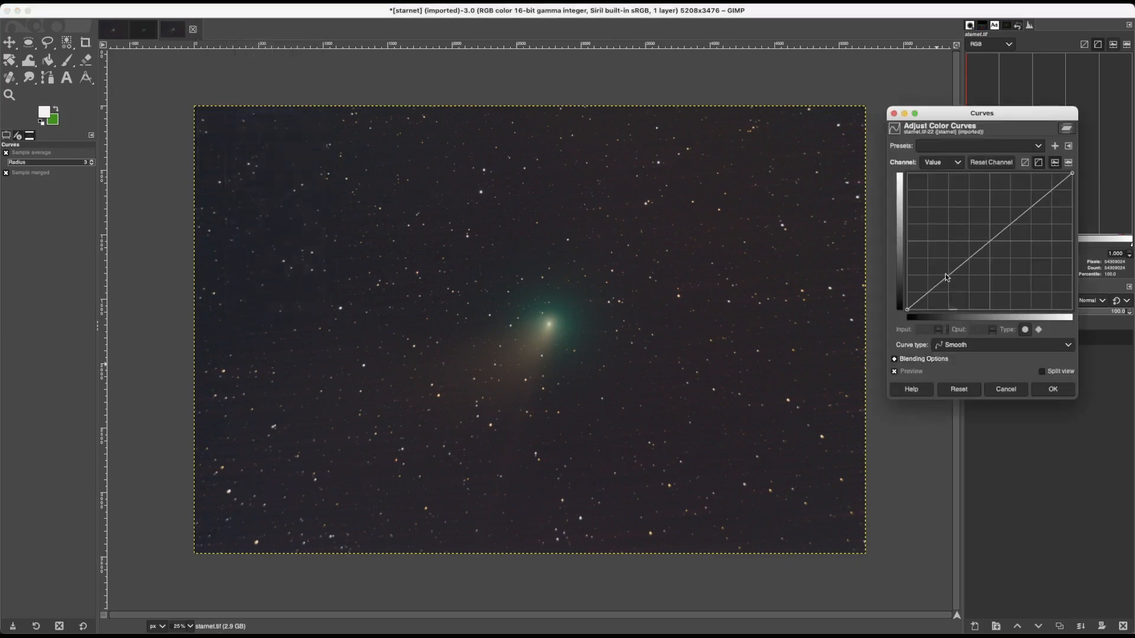
drag(933, 293, 929, 297)
drag(1039, 201, 1038, 194)
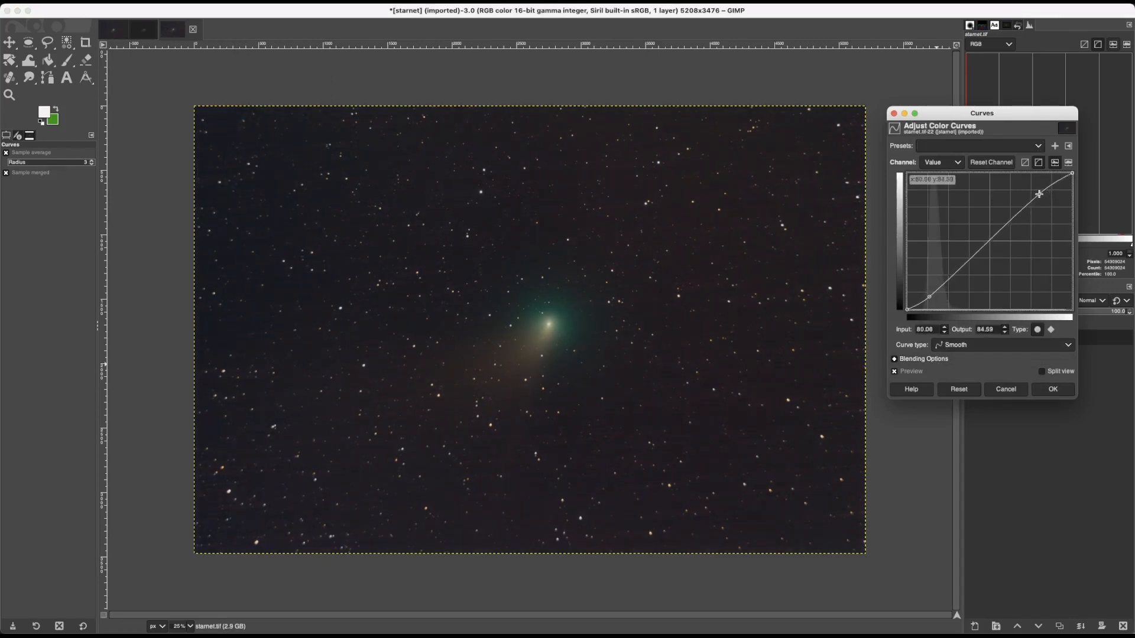
click(1006, 390)
Step: Apply a smooth S-shaped Value curve to the combined image, lowering the shadows at input 9.03 and raising the highlights slightly
click(269, 106)
drag(924, 282, 920, 286)
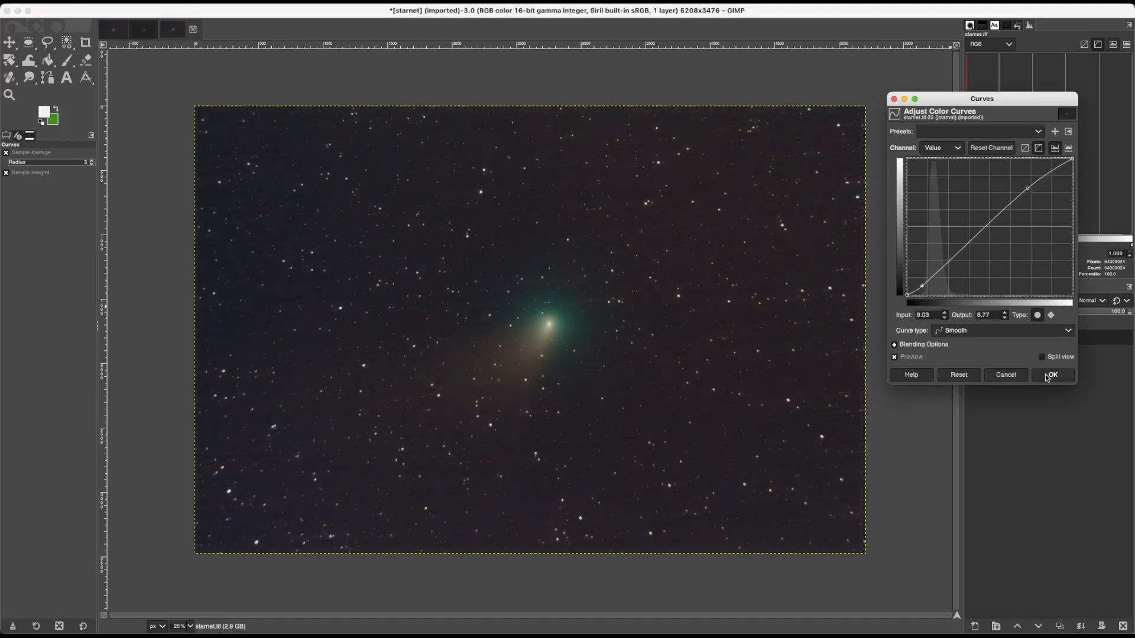
click(1053, 375)
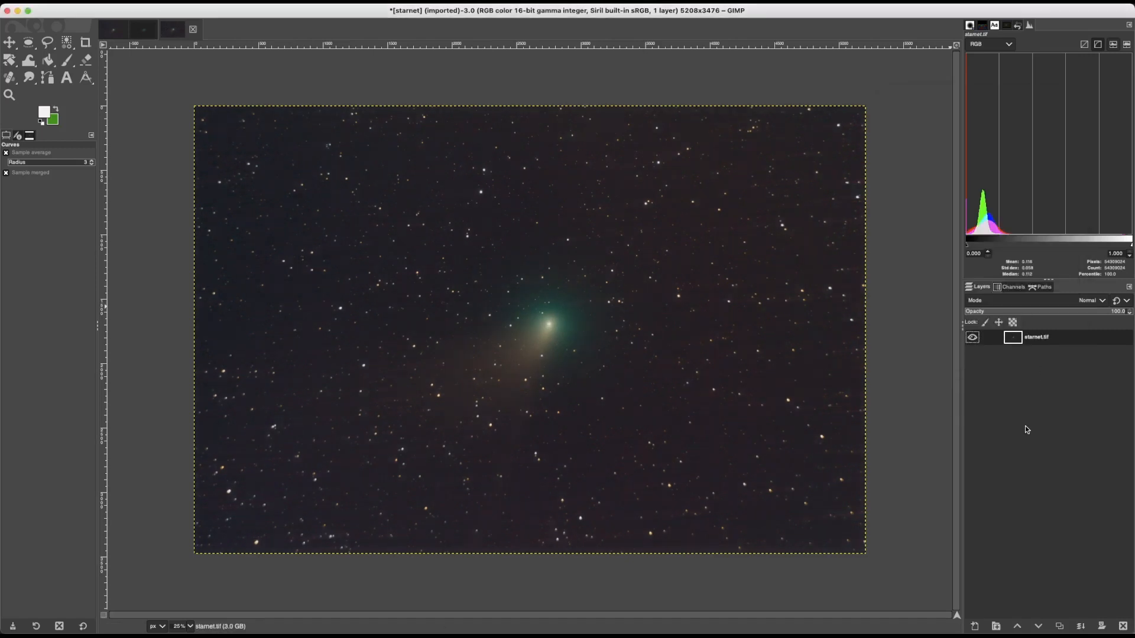